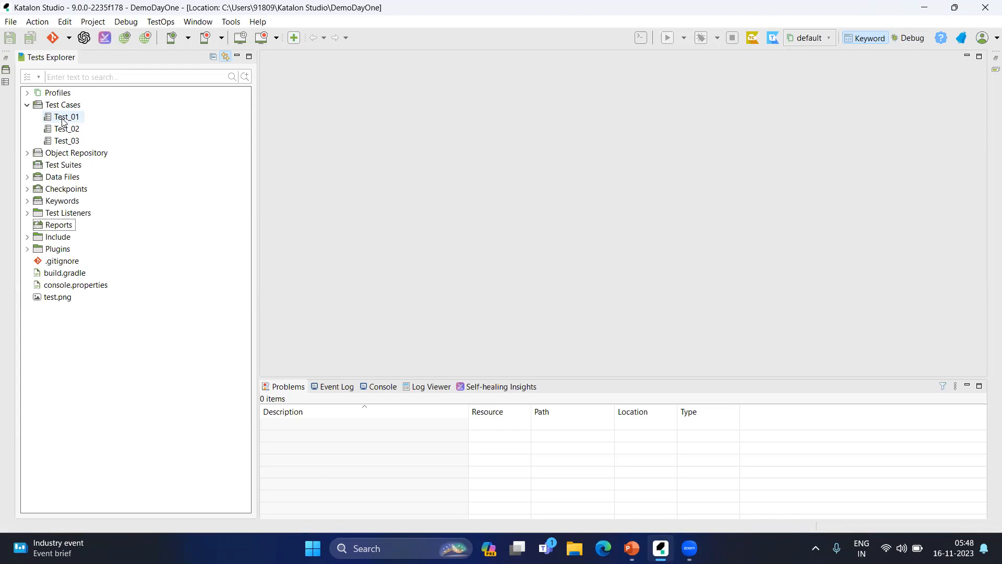
{"action": "right_click", "coordinate": [67, 109]}
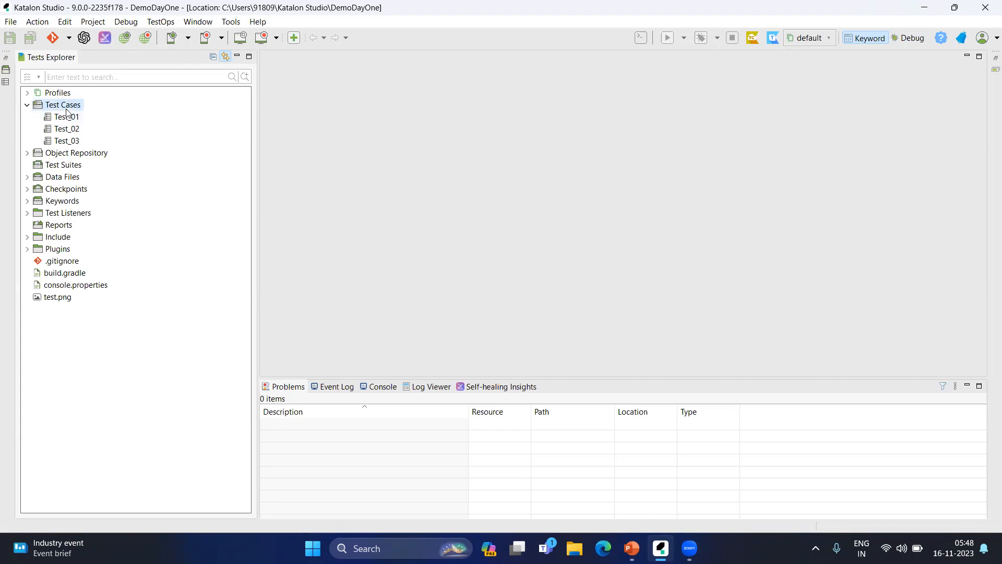
{"action": "mouse_move", "coordinate": [95, 118]}
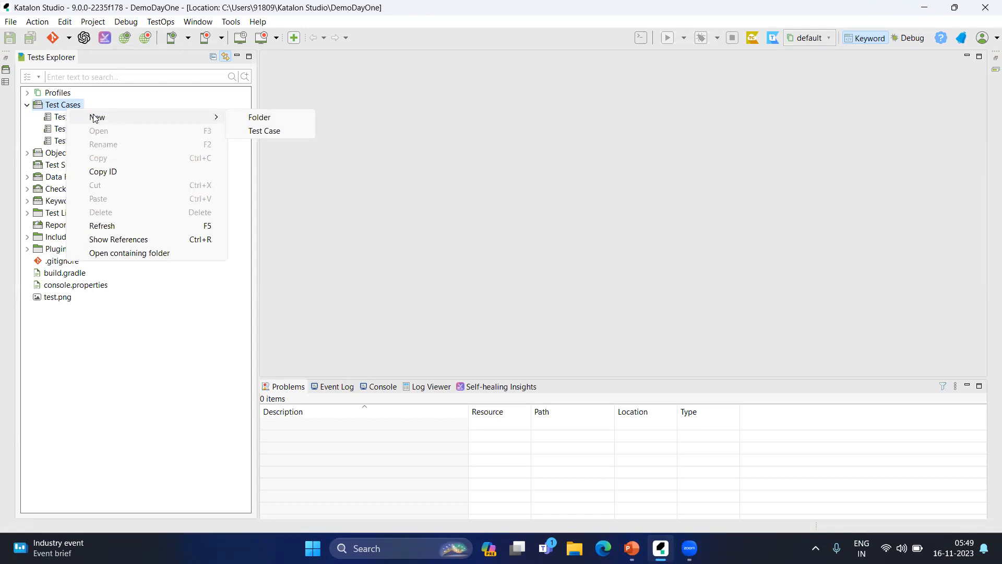
{"action": "left_click", "coordinate": [112, 104]}
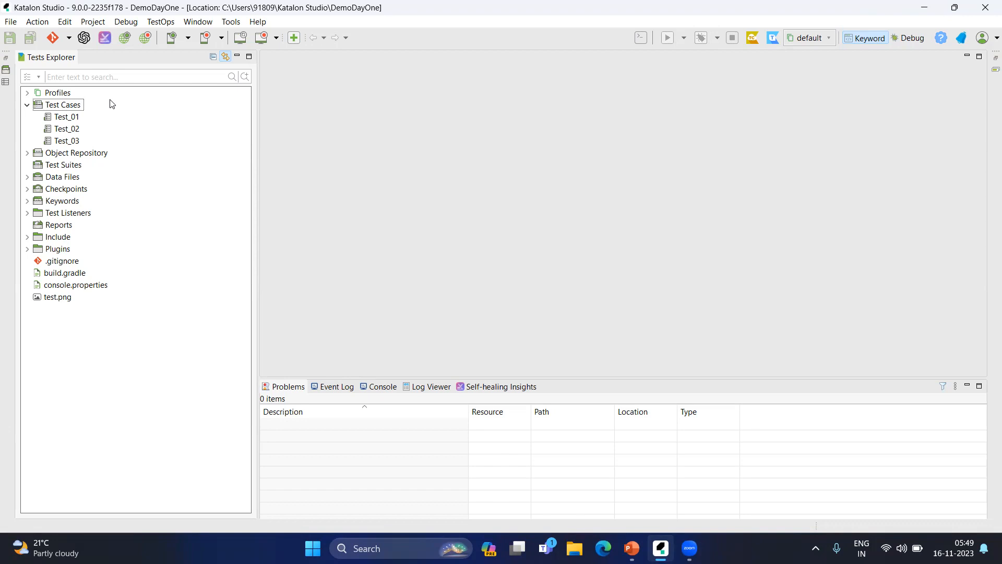
Create a test suite in the Test Suites folder, keeping the default name
{"action": "left_click", "coordinate": [66, 166]}
{"action": "right_click", "coordinate": [66, 168]}
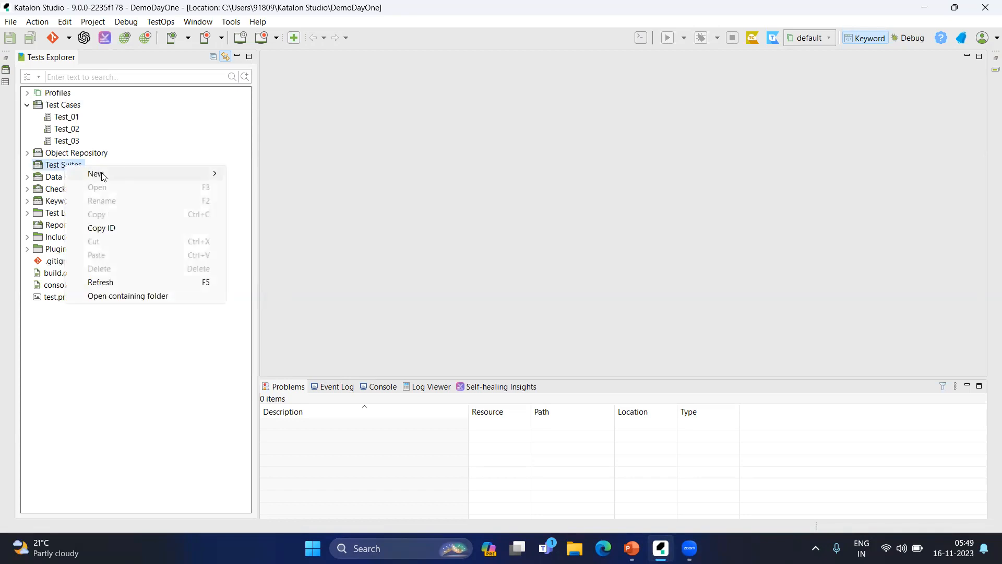
{"action": "mouse_move", "coordinate": [101, 173]}
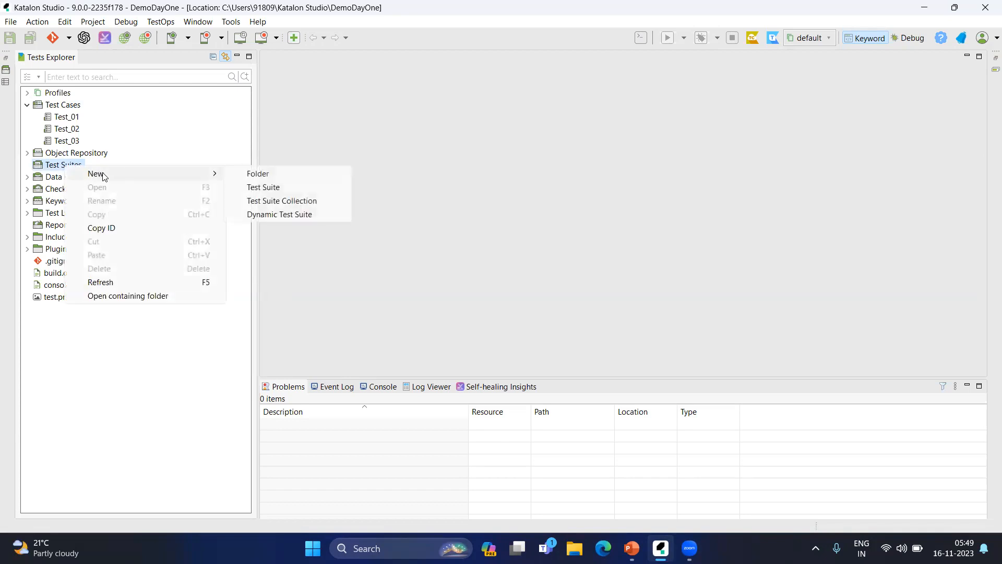
{"action": "left_click", "coordinate": [291, 187]}
{"action": "left_click", "coordinate": [517, 310]}
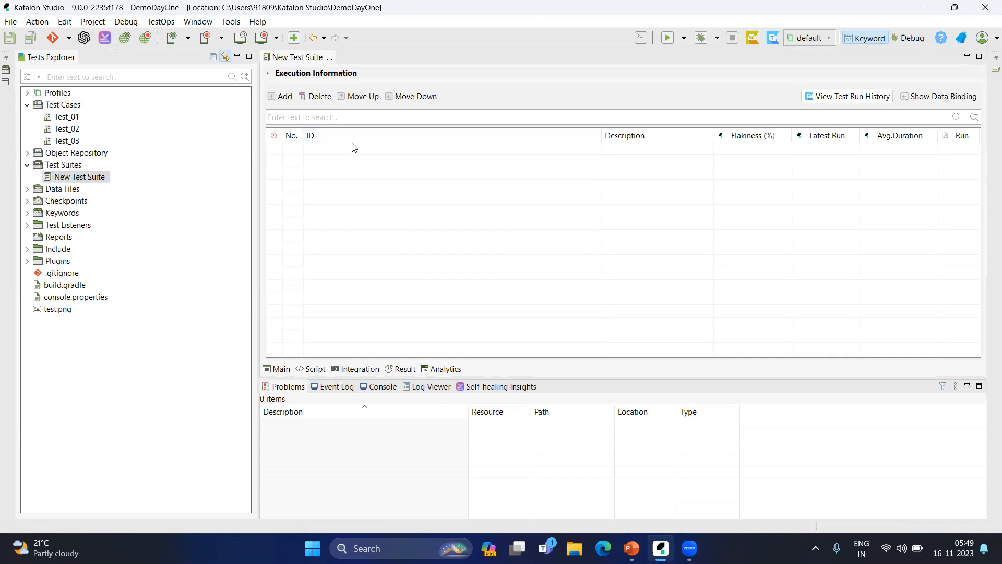
Add test cases Test_01, Test_02 and Test_03 to the new test suite and save it
{"action": "left_click_drag", "start_coordinate": [74, 119], "coordinate": [345, 157]}
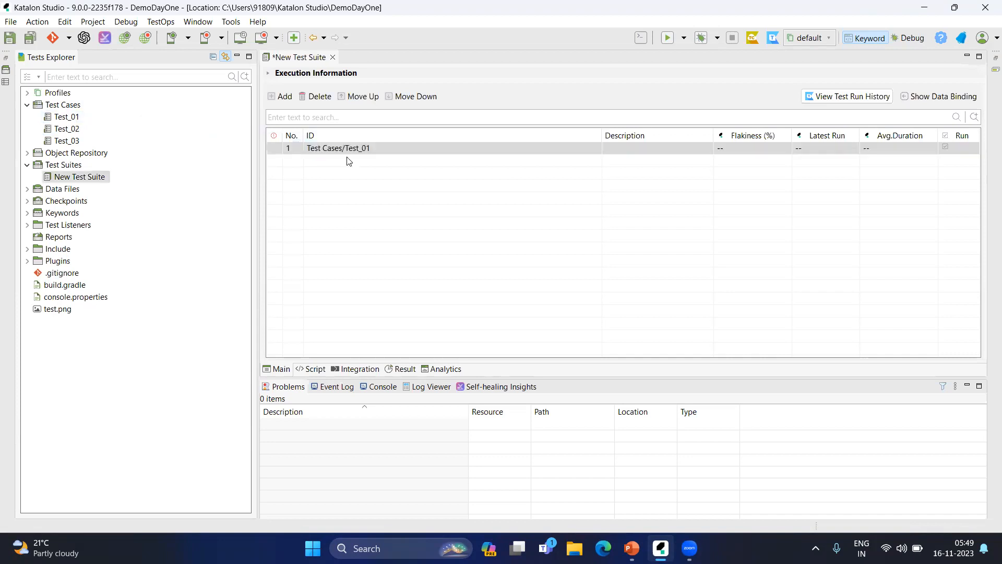
{"action": "left_click", "coordinate": [280, 96]}
{"action": "left_click", "coordinate": [388, 112]}
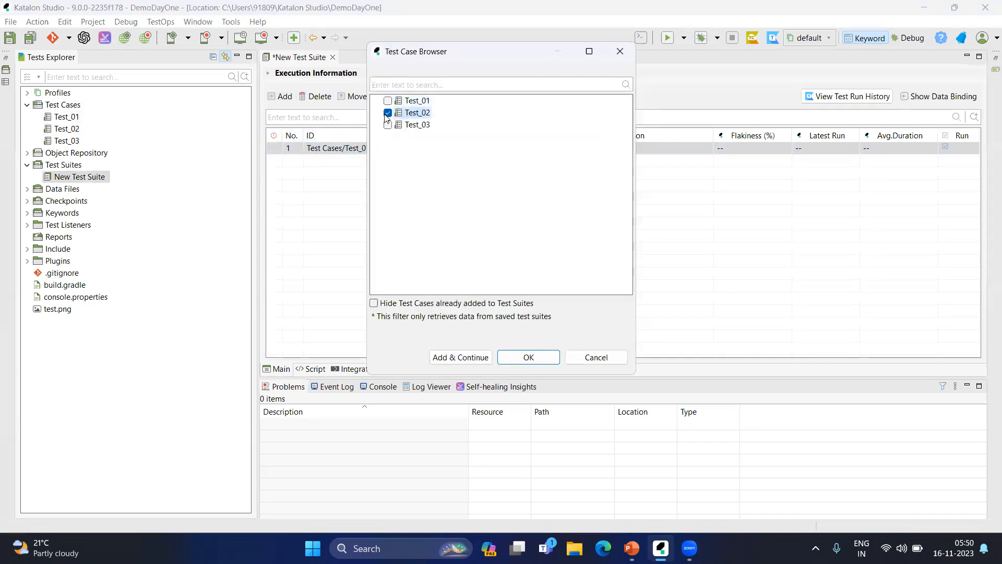
{"action": "left_click", "coordinate": [387, 125]}
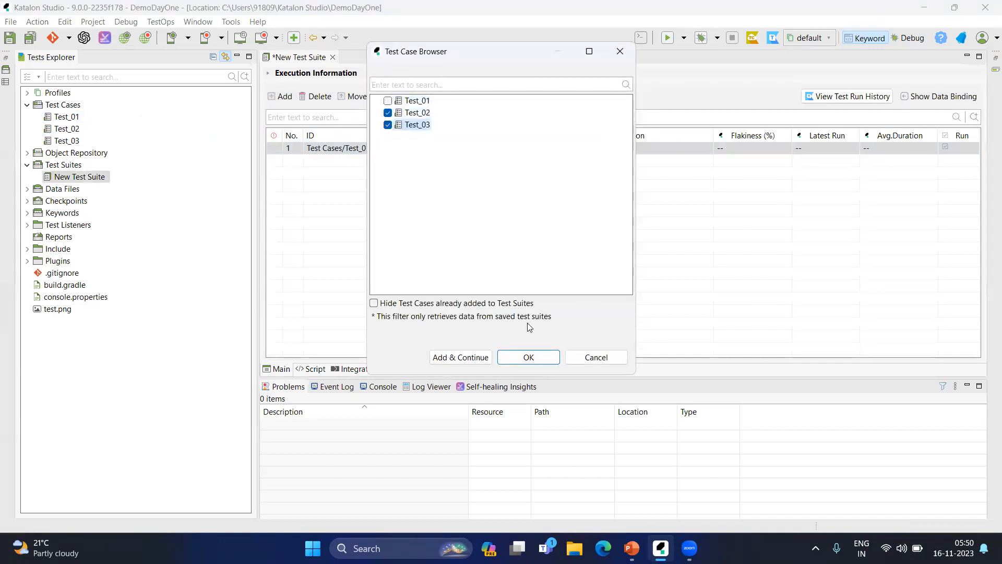
{"action": "left_click", "coordinate": [527, 357]}
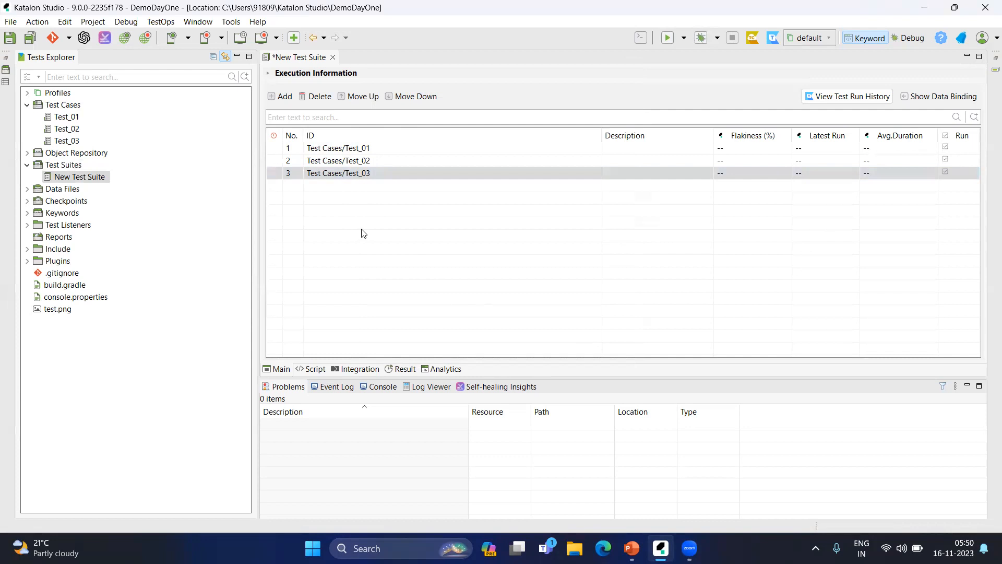
{"action": "key", "text": "ctrl+s"}
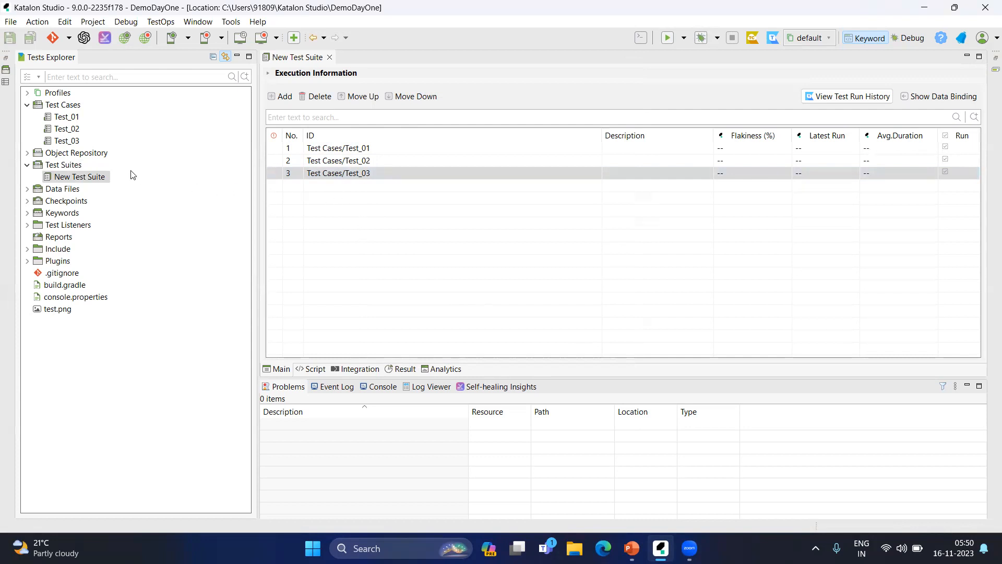
Create a second test suite named New Test Suite_two and add test cases Test_02 and Test_03 to it
{"action": "left_click", "coordinate": [77, 165]}
{"action": "right_click", "coordinate": [77, 165]}
{"action": "mouse_move", "coordinate": [105, 171]}
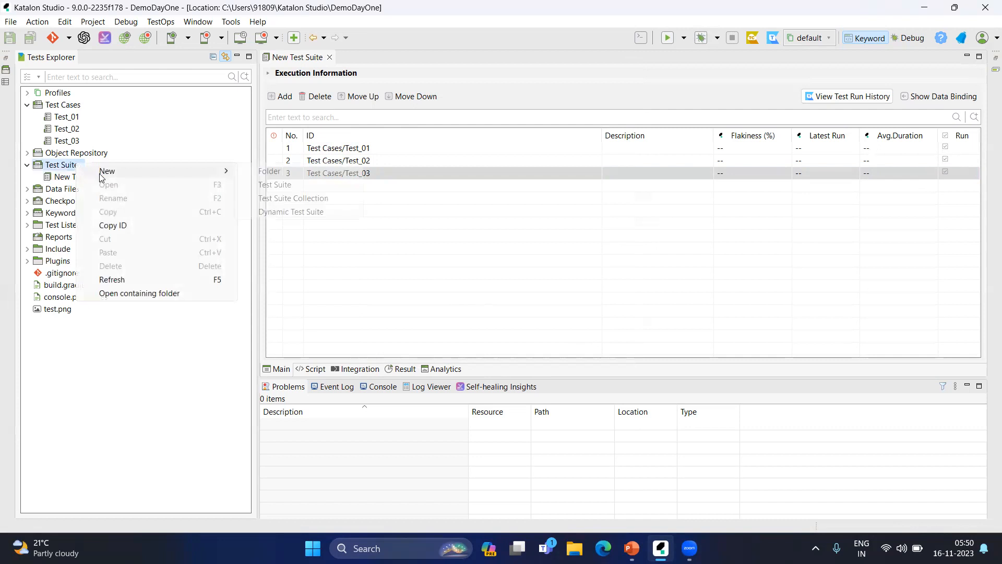
{"action": "left_click", "coordinate": [280, 187]}
{"action": "left_click", "coordinate": [494, 207]}
{"action": "key", "text": "BackSpace"}
{"action": "key", "text": "BackSpace"}
{"action": "key", "text": "BackSpace"}
{"action": "key", "text": "BackSpace"}
{"action": "type", "text": "_two"}
{"action": "key", "text": "Return"}
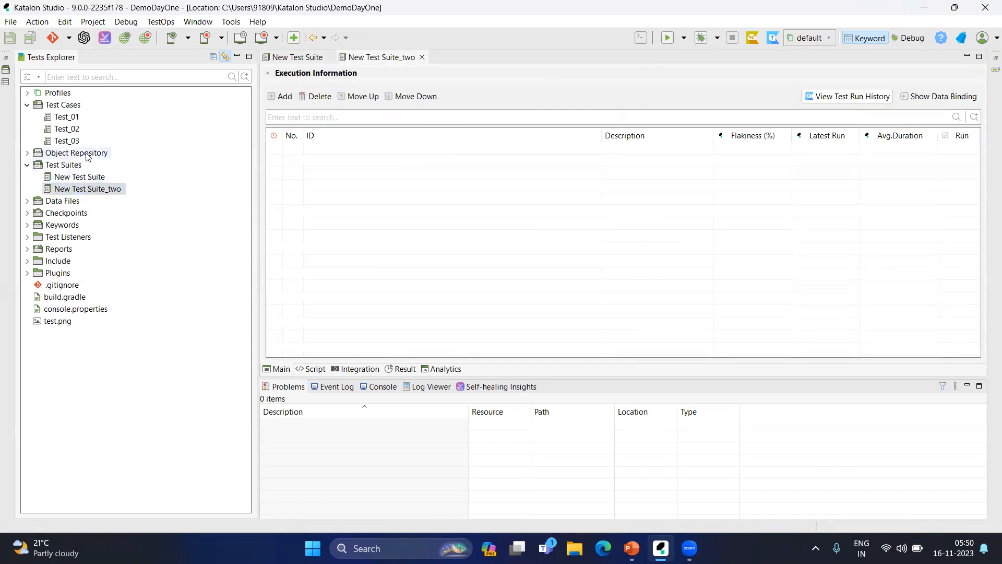
{"action": "left_click_drag", "start_coordinate": [76, 130], "coordinate": [386, 172]}
{"action": "left_click_drag", "start_coordinate": [67, 141], "coordinate": [388, 168]}
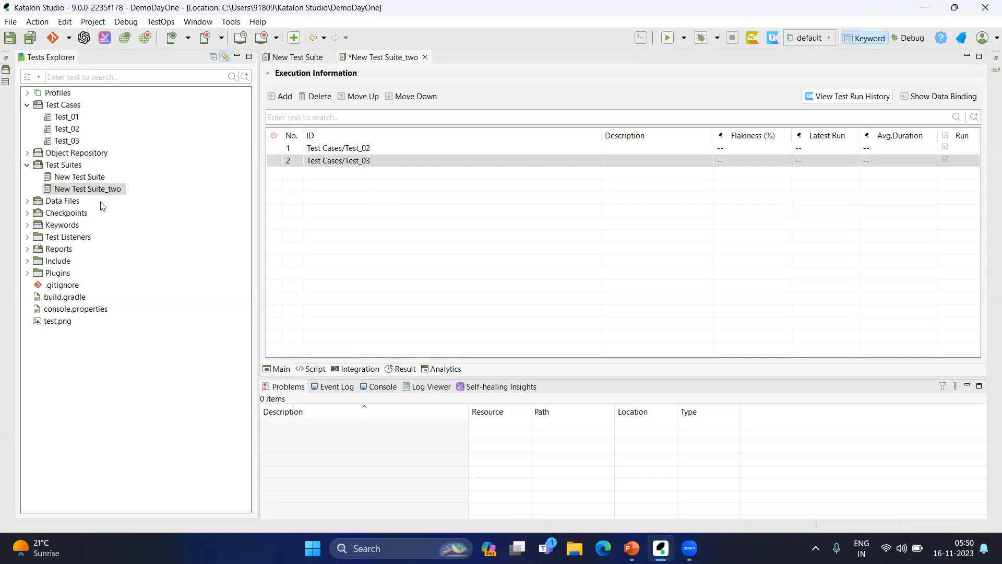
Run New Test Suite from a reduced, repositioned program window and maximize the window again
{"action": "left_click", "coordinate": [95, 178]}
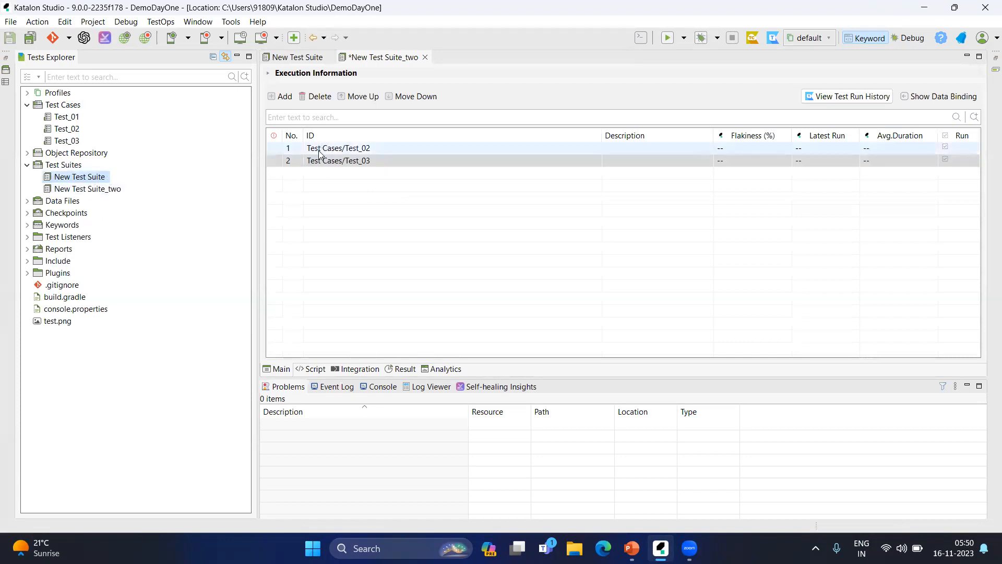
{"action": "left_click", "coordinate": [293, 58]}
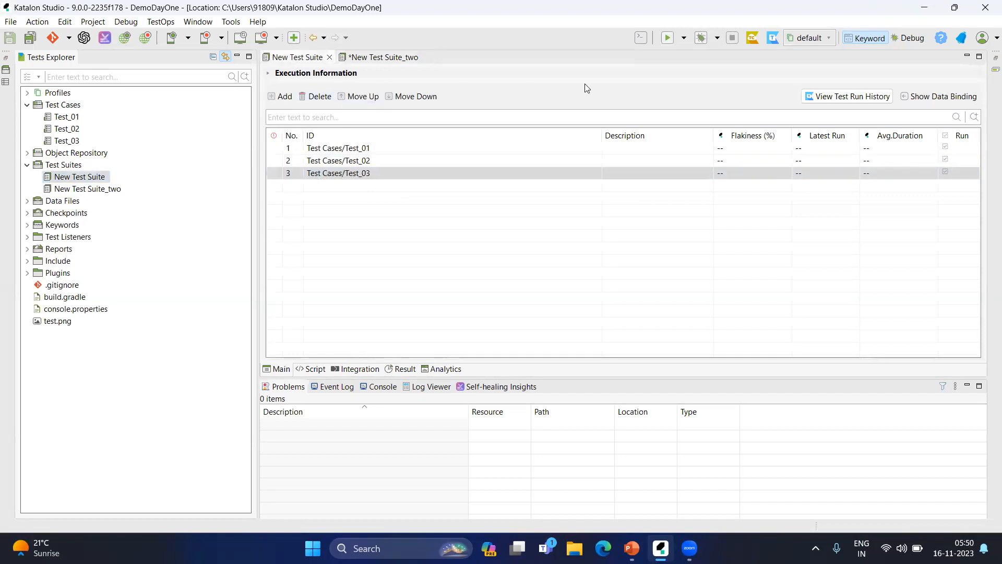
{"action": "left_click", "coordinate": [954, 8]}
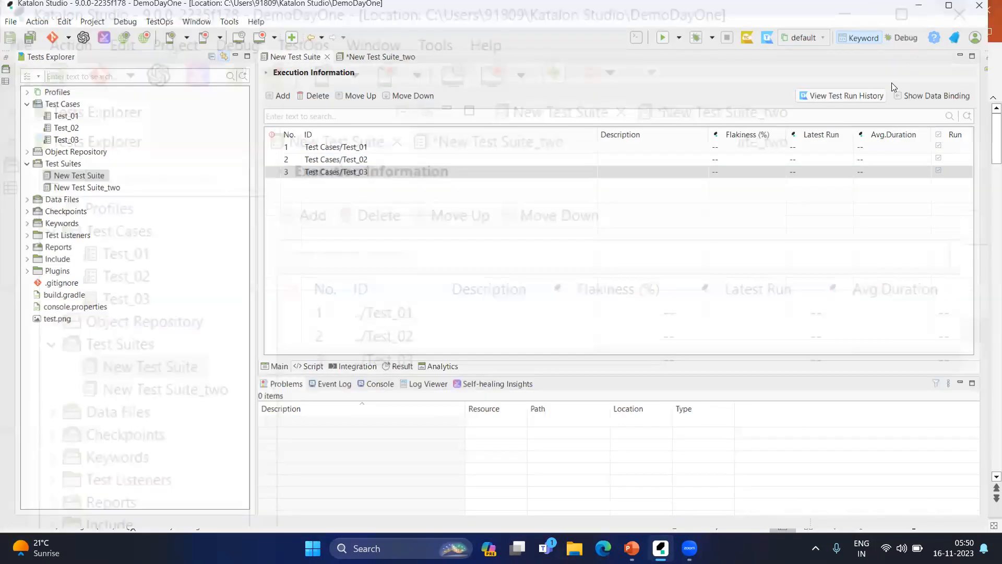
{"action": "left_click_drag", "start_coordinate": [147, 18], "coordinate": [322, 116]}
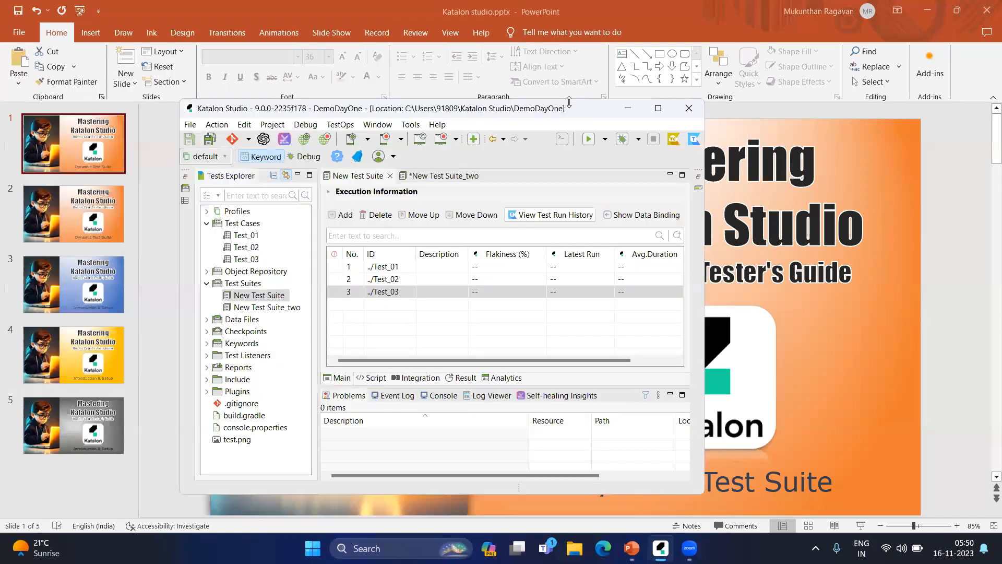
{"action": "left_click", "coordinate": [588, 138]}
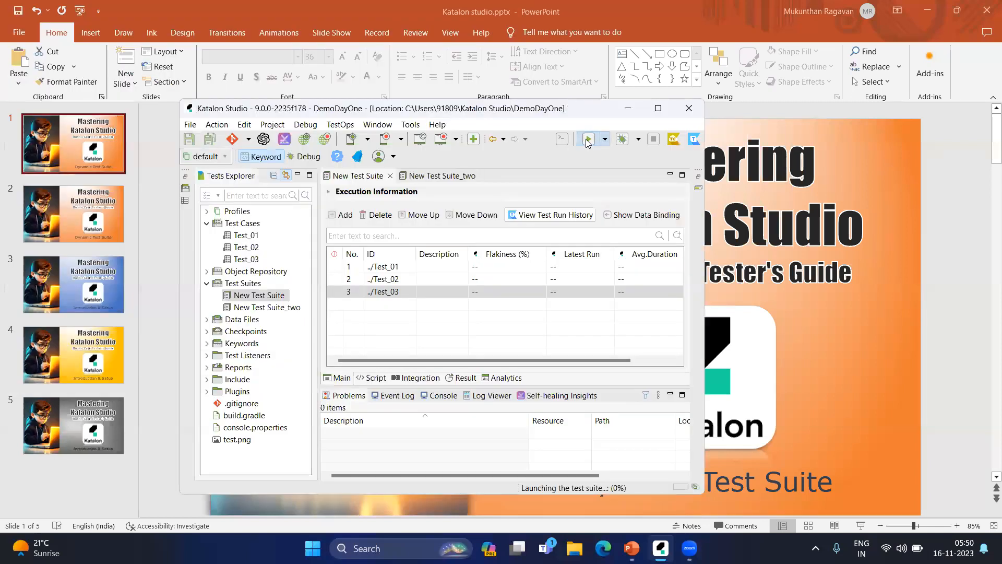
{"action": "left_click", "coordinate": [658, 111]}
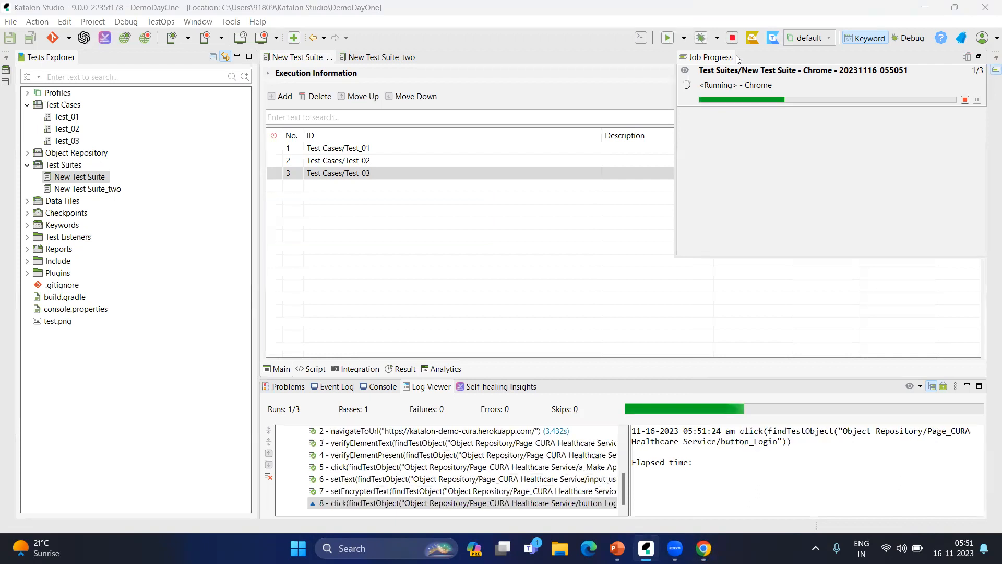
Create a dynamic test suite in the Test Suites folder, keeping the default name
{"action": "left_click", "coordinate": [64, 165]}
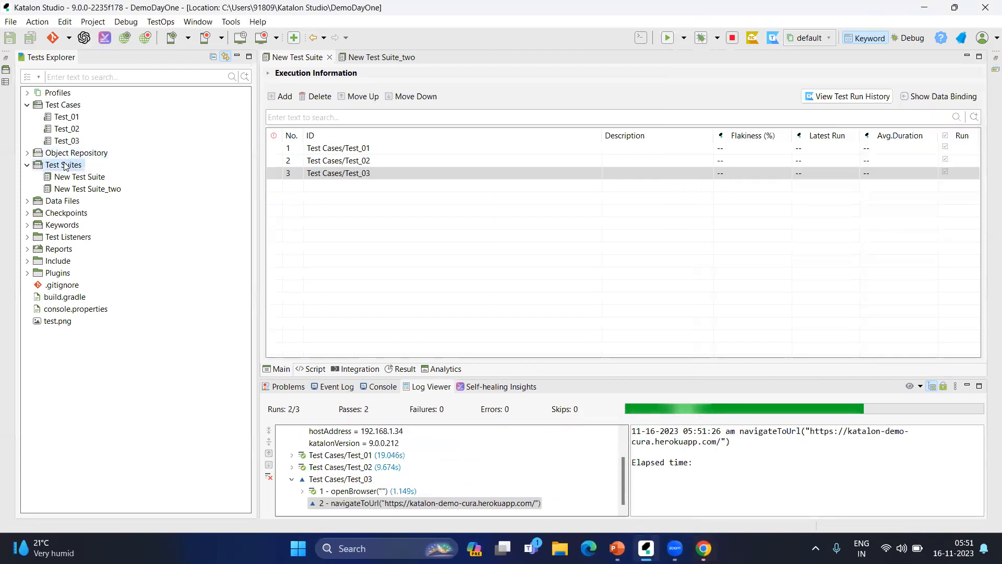
{"action": "right_click", "coordinate": [75, 166]}
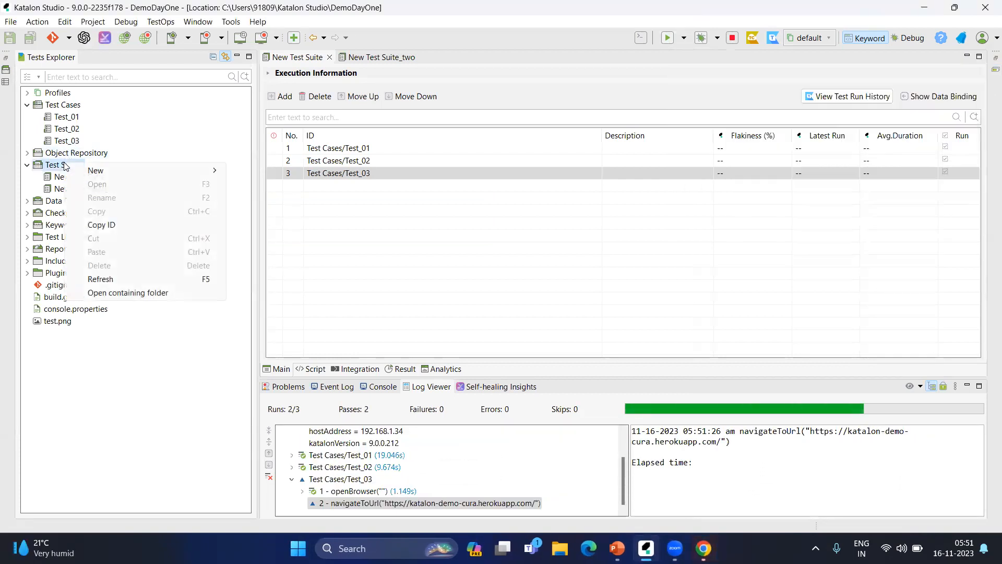
{"action": "mouse_move", "coordinate": [104, 170]}
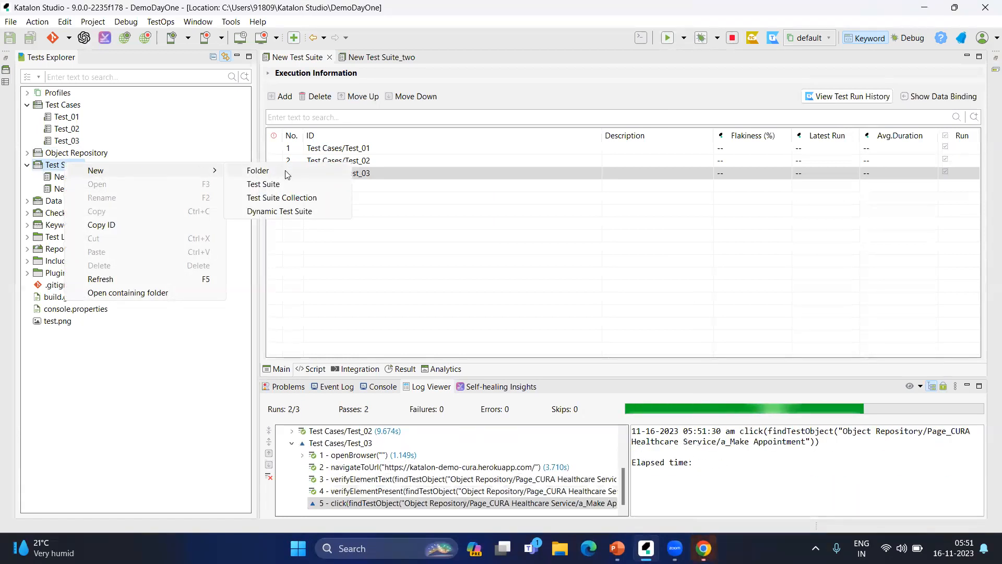
{"action": "left_click", "coordinate": [280, 211]}
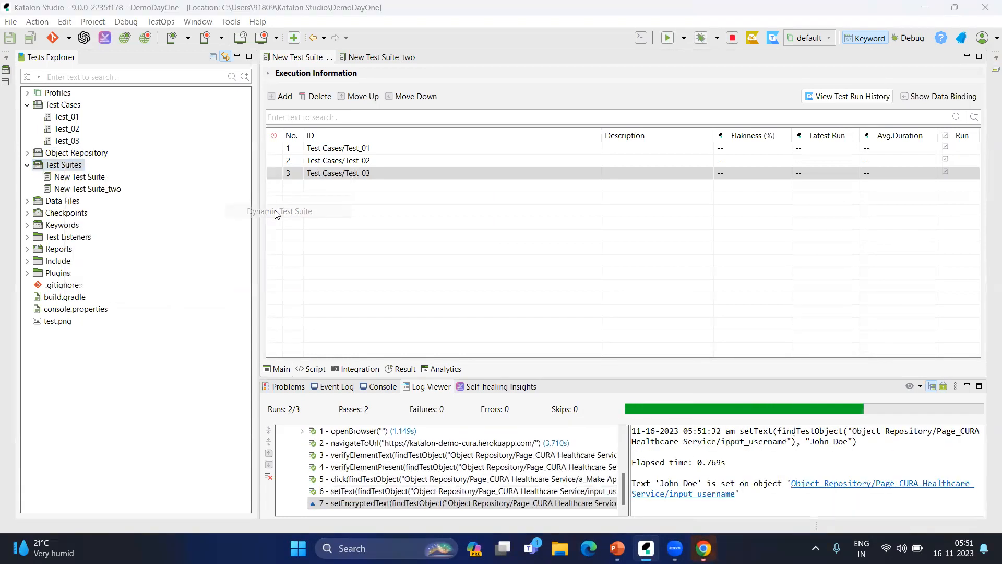
{"action": "left_click", "coordinate": [517, 309]}
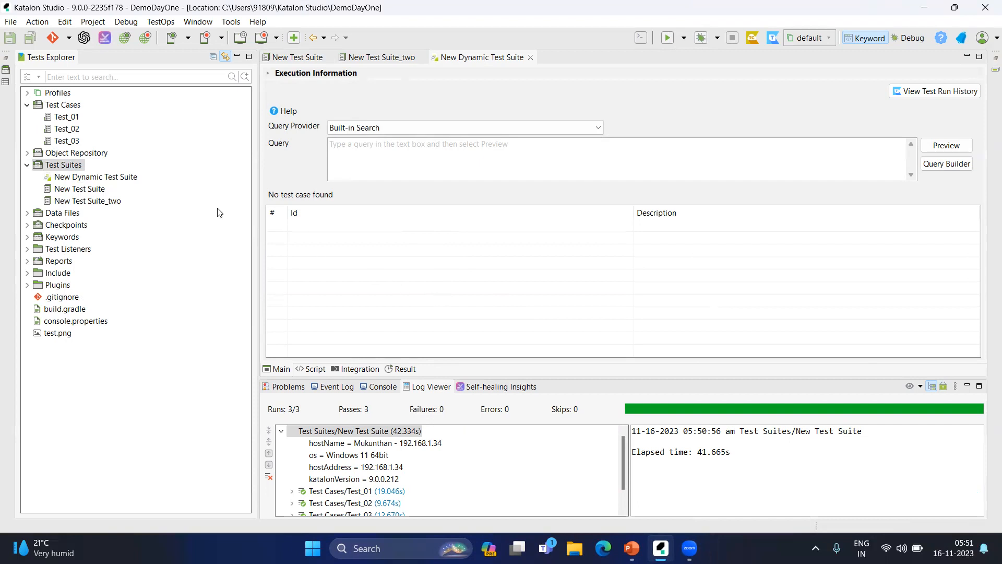
Open Test_01 and examine its tag property and the tags available for appending, leaving them as they are
{"action": "left_click", "coordinate": [72, 120]}
{"action": "double_click", "coordinate": [72, 120]}
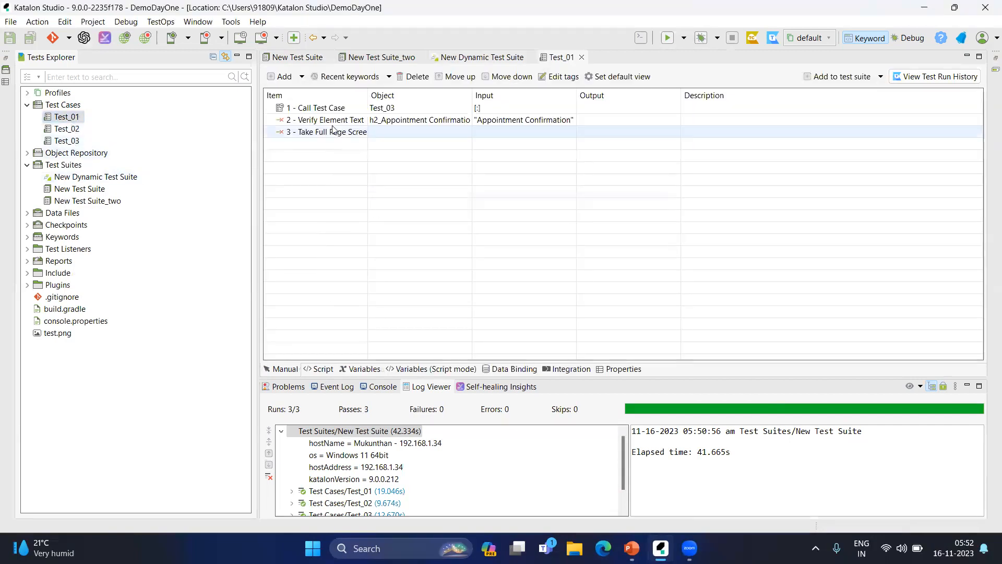
{"action": "left_click", "coordinate": [614, 369]}
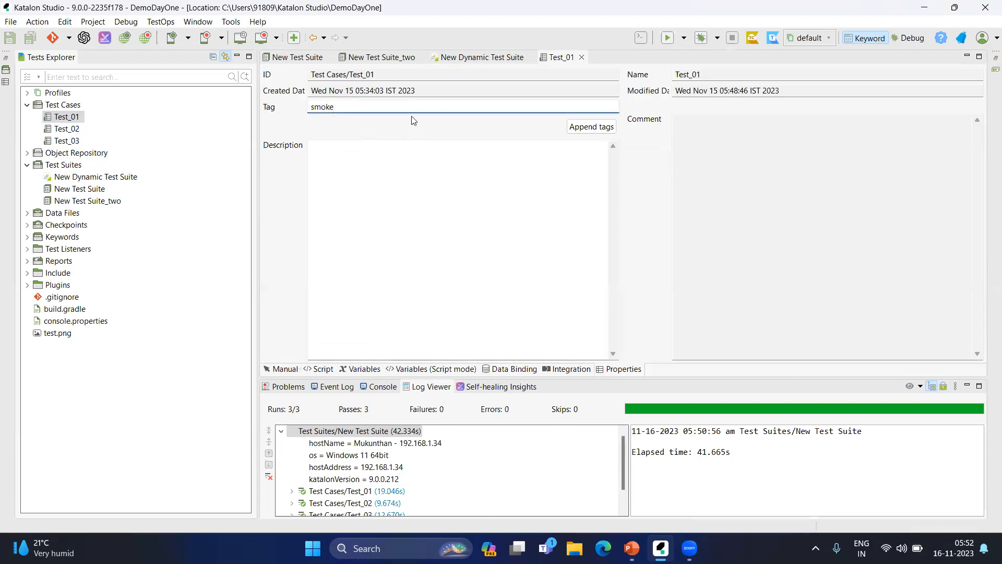
{"action": "left_click", "coordinate": [588, 129]}
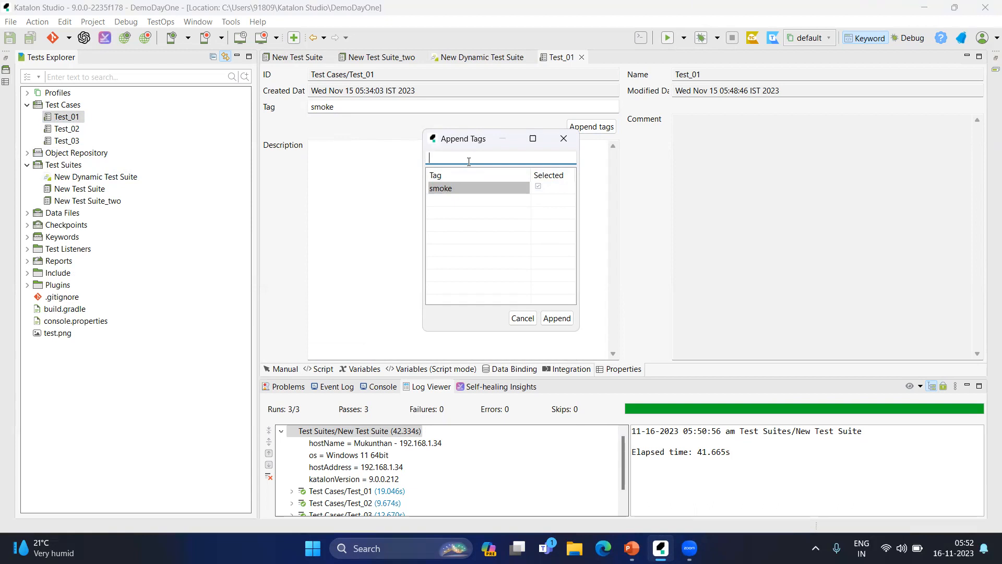
{"action": "left_click", "coordinate": [522, 318]}
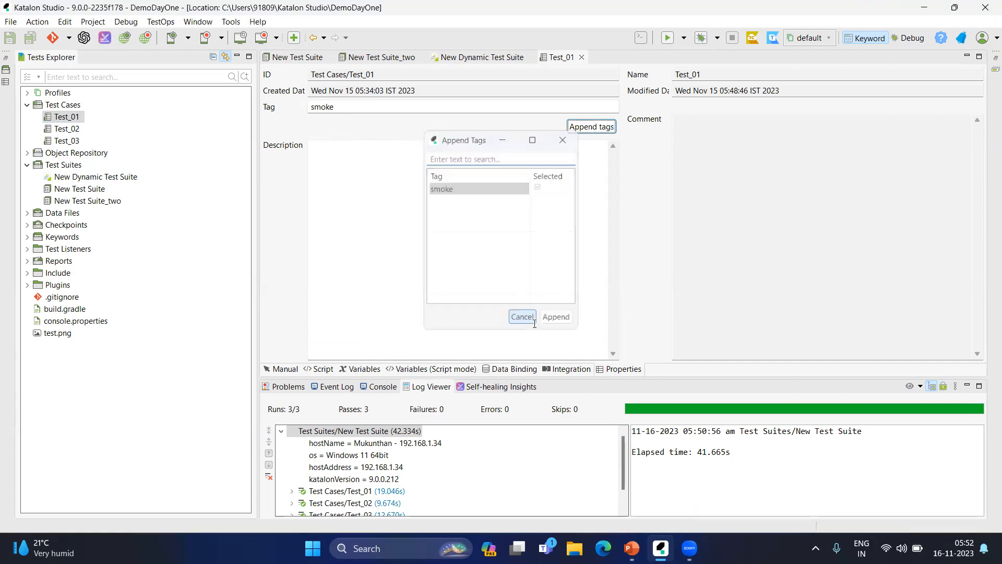
Examine the tag property of test cases Test_02 and Test_03
{"action": "double_click", "coordinate": [75, 129]}
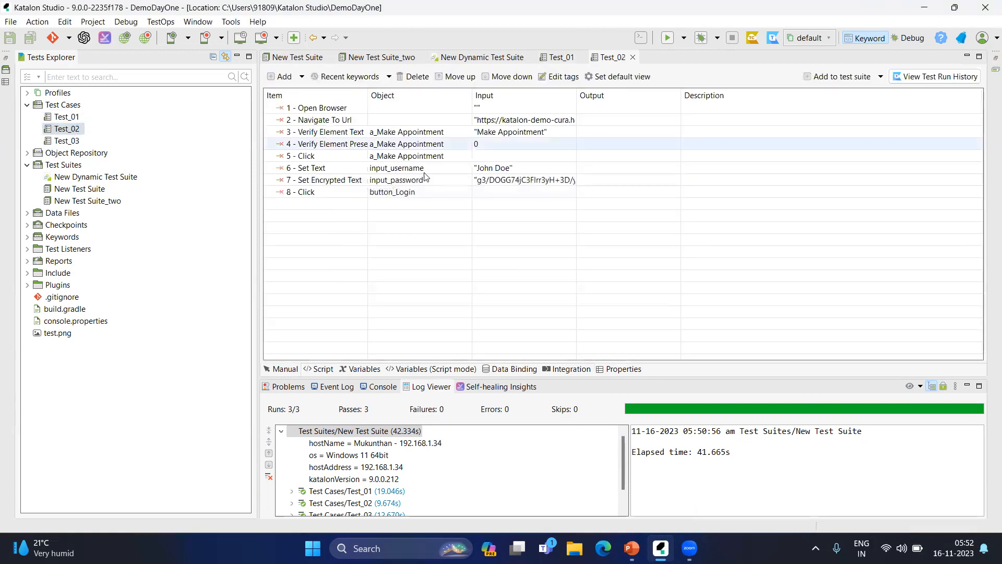
{"action": "left_click", "coordinate": [612, 371]}
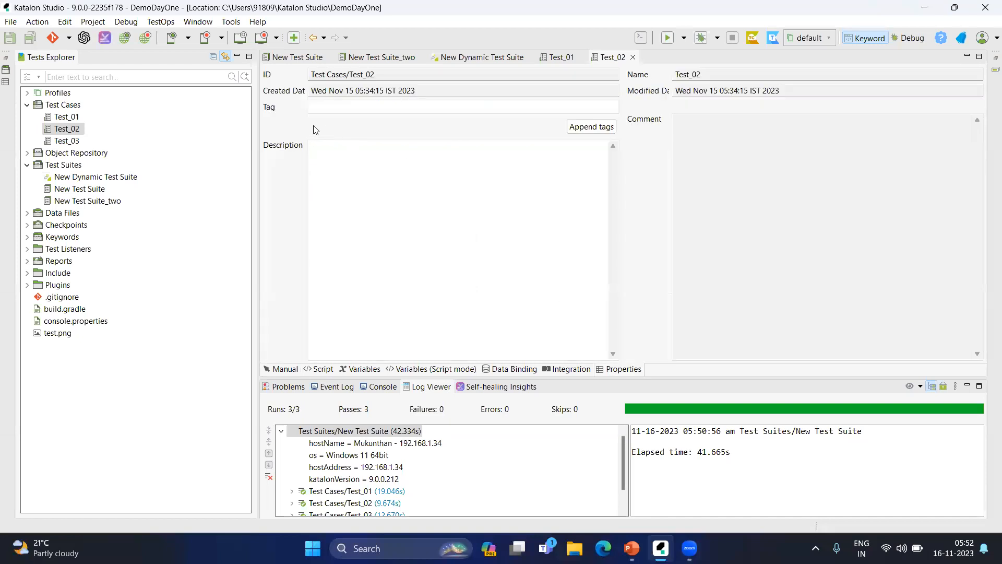
{"action": "left_click", "coordinate": [59, 141]}
{"action": "double_click", "coordinate": [59, 141]}
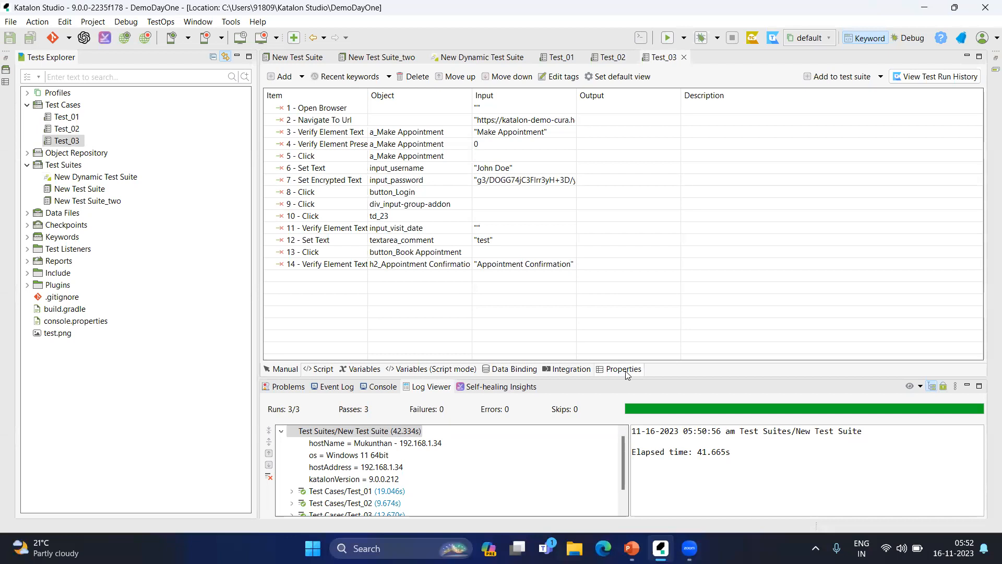
{"action": "left_click", "coordinate": [624, 370]}
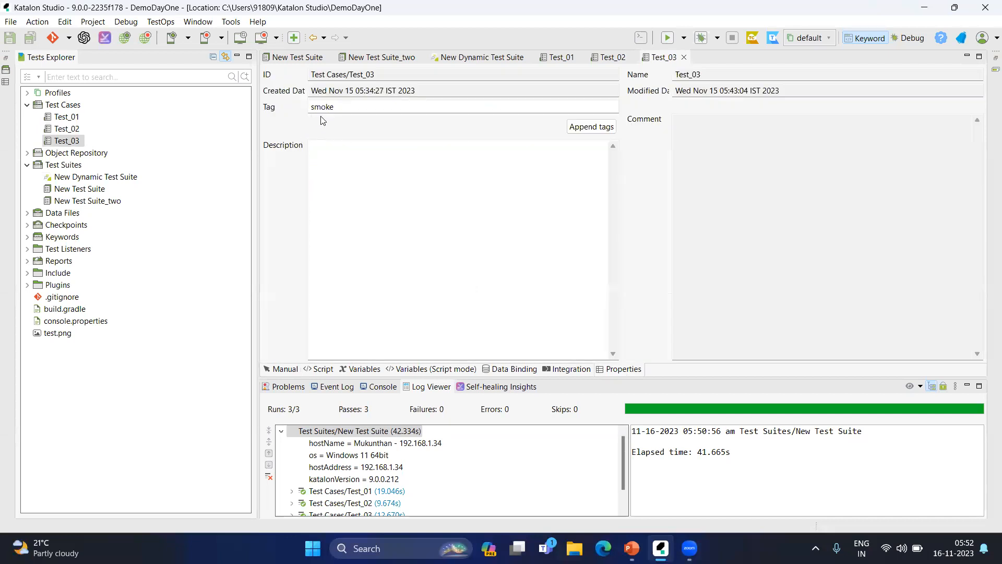
Examine the tag field offered when creating a new test case, without creating one
{"action": "right_click", "coordinate": [71, 107]}
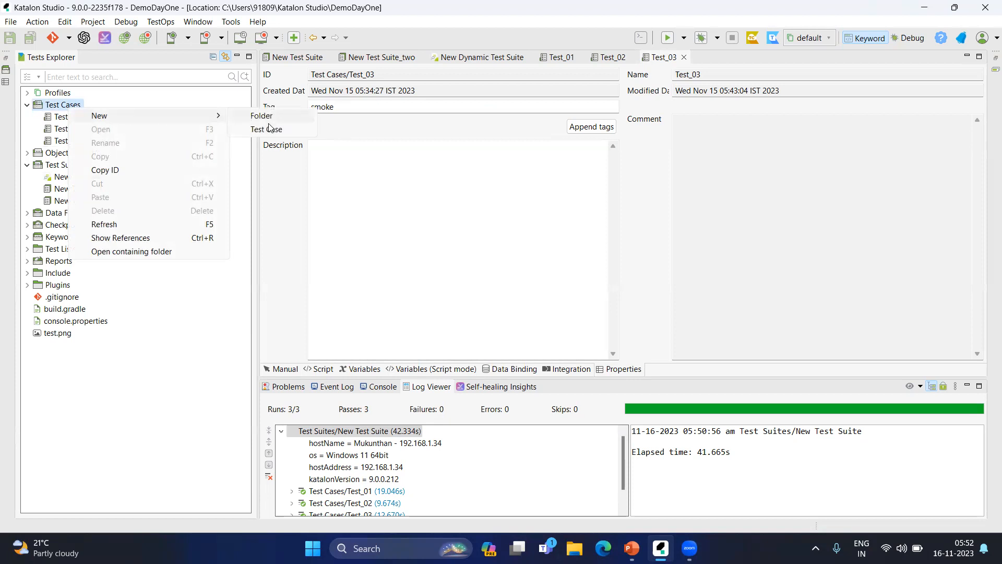
{"action": "left_click", "coordinate": [268, 130]}
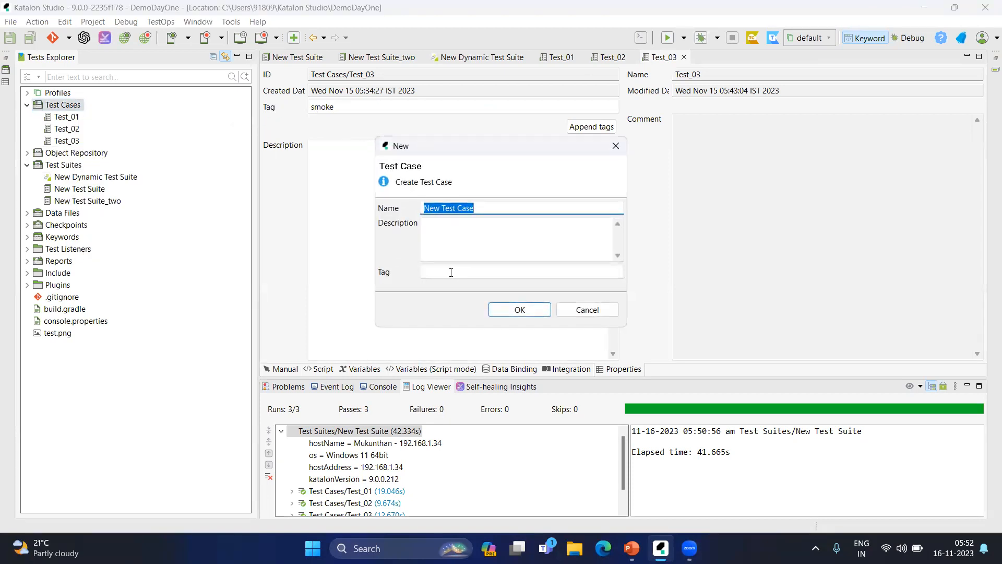
{"action": "left_click", "coordinate": [451, 272]}
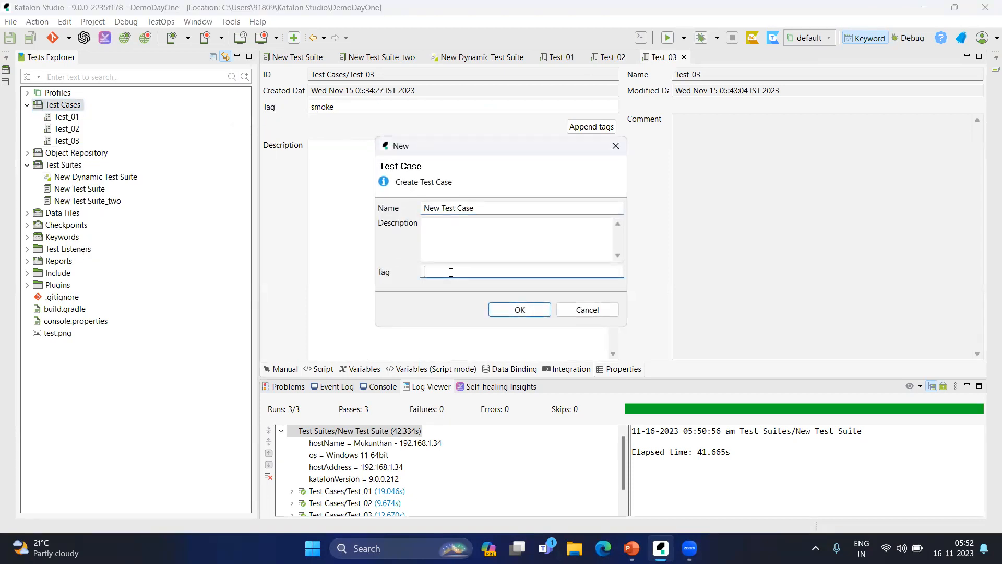
{"action": "left_click", "coordinate": [575, 310]}
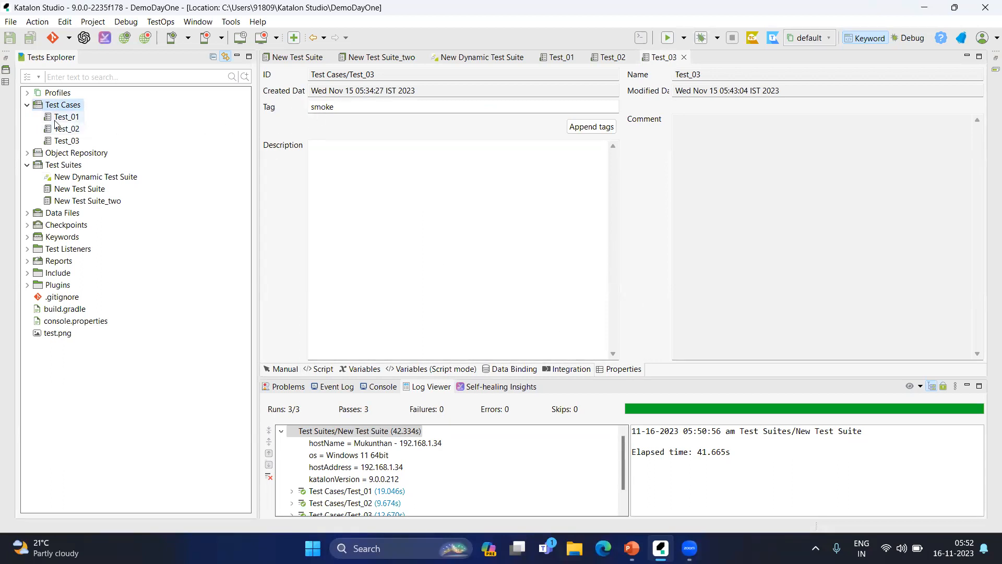
Build a query for New Dynamic Test Suite that selects test cases tagged smoke, and save the suite
{"action": "left_click", "coordinate": [90, 179]}
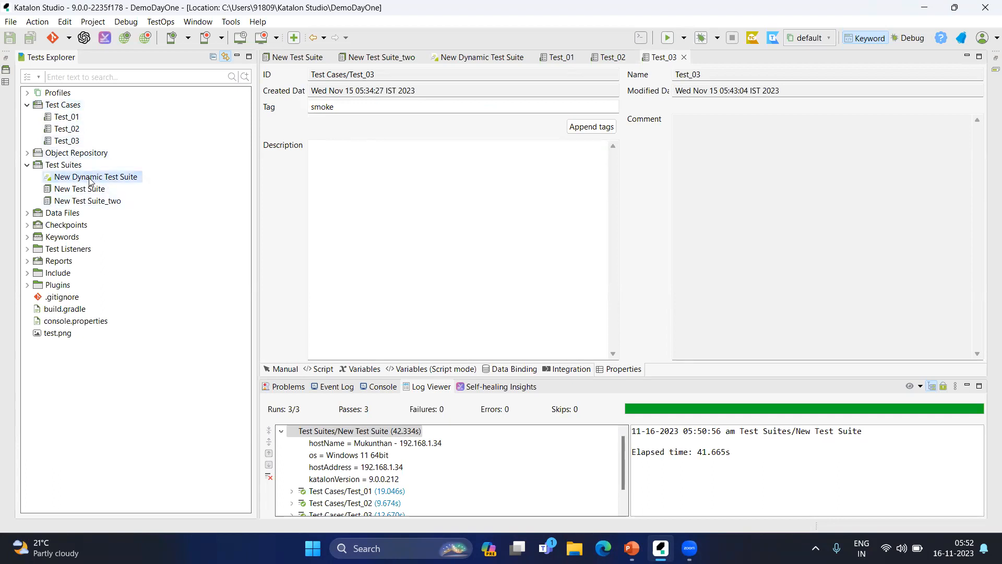
{"action": "double_click", "coordinate": [90, 179]}
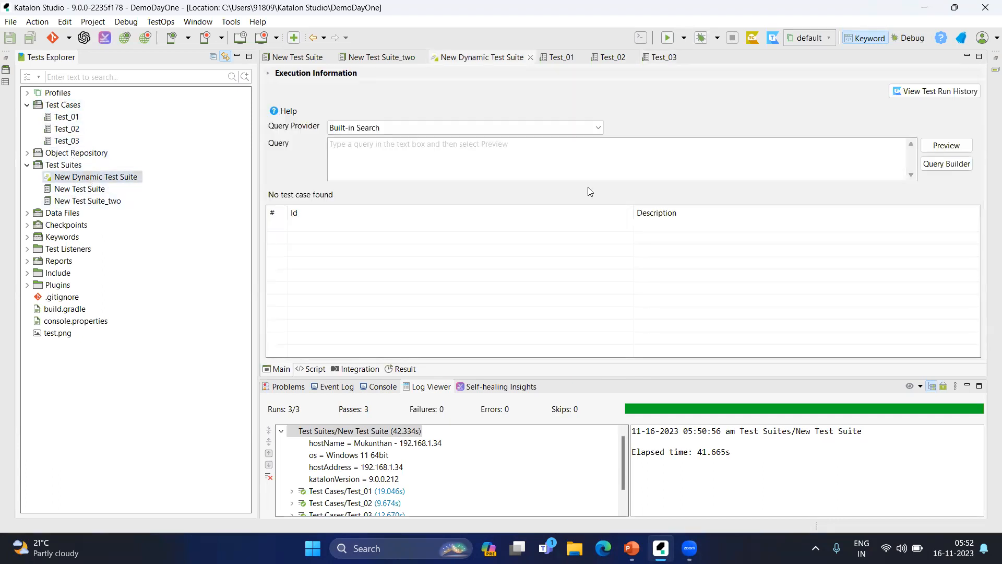
{"action": "left_click", "coordinate": [945, 167]}
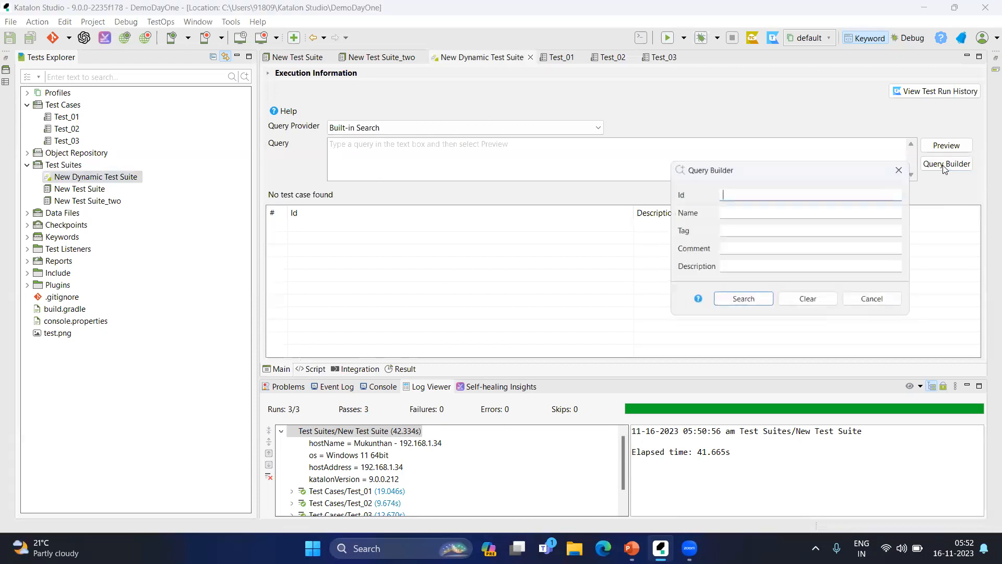
{"action": "left_click", "coordinate": [727, 228]}
{"action": "type", "text": "smoke"}
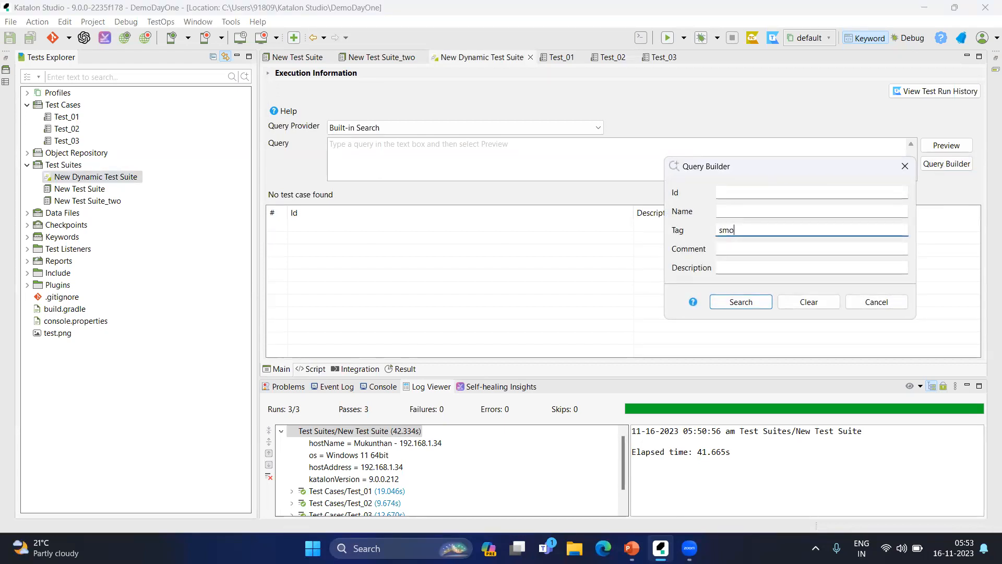
{"action": "left_click", "coordinate": [741, 302]}
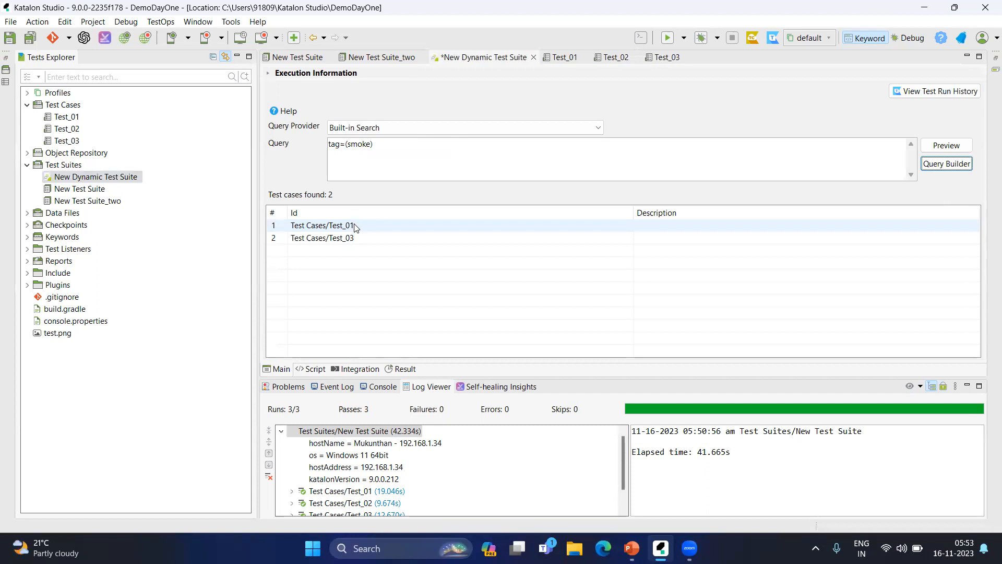
{"action": "key", "text": "ctrl+s"}
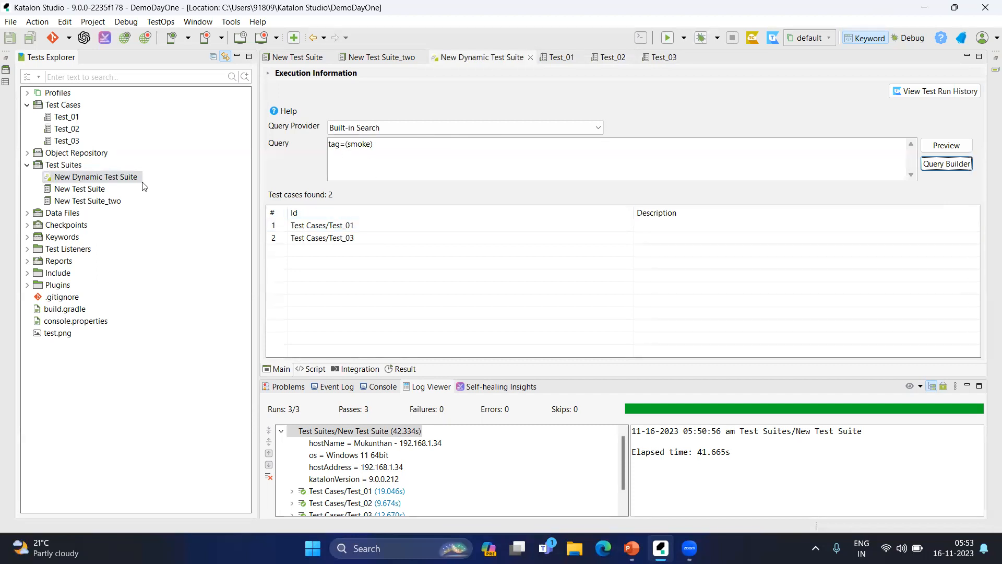
Run New Dynamic Test Suite in Chrome from a reduced program window, maximize the window again and follow the run's progress
{"action": "left_click", "coordinate": [955, 9]}
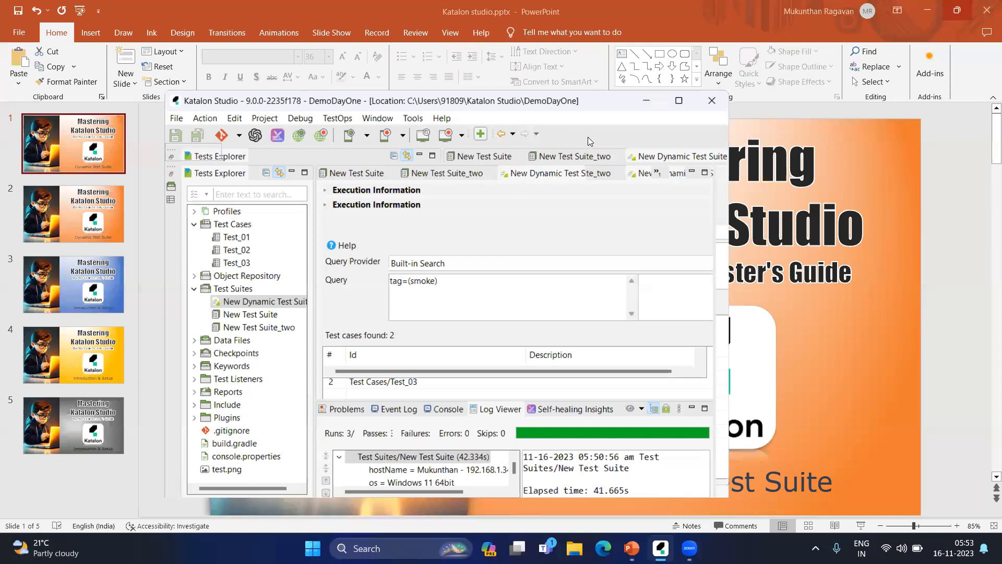
{"action": "left_click", "coordinate": [659, 109]}
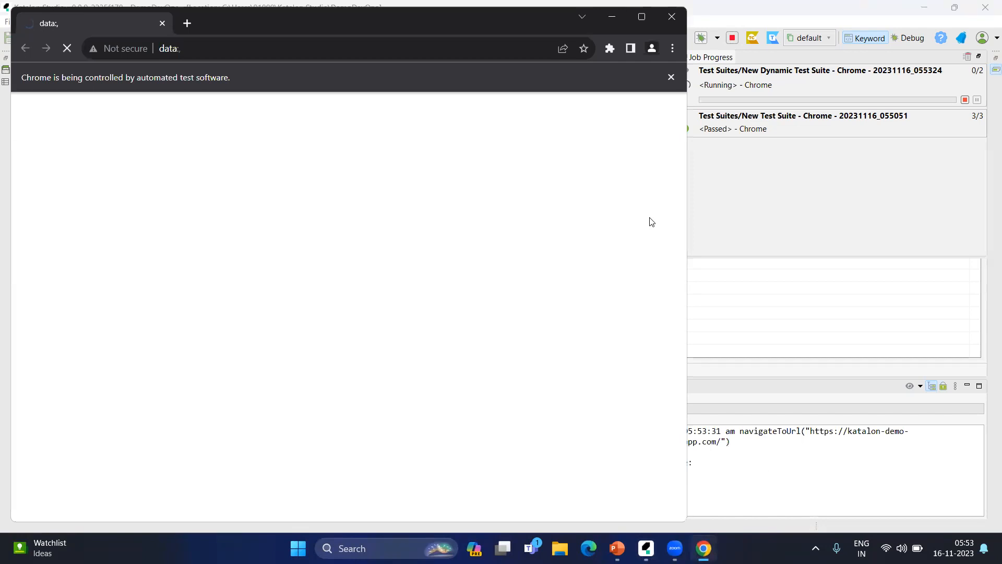
{"action": "left_click", "coordinate": [857, 194]}
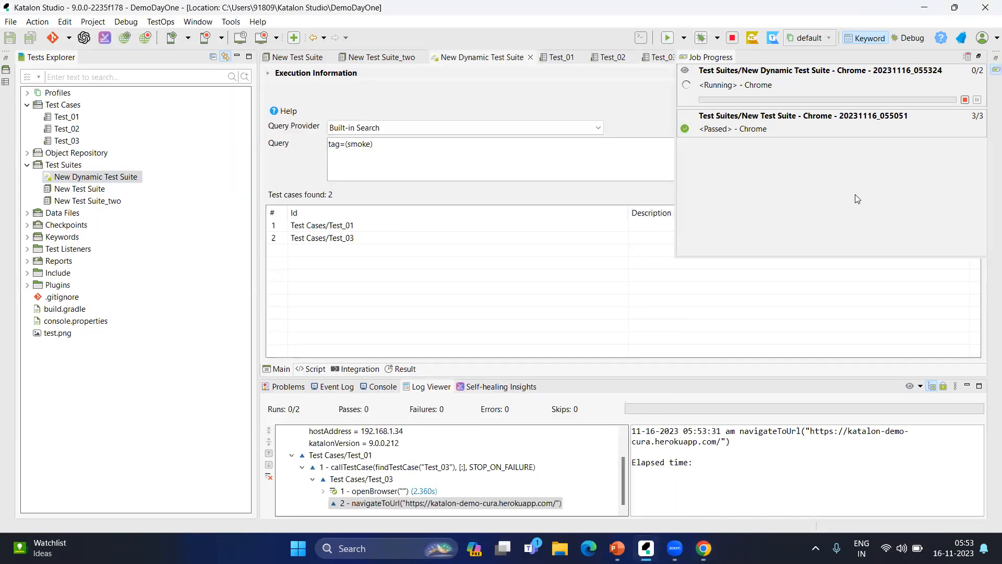
{"action": "left_click", "coordinate": [442, 175]}
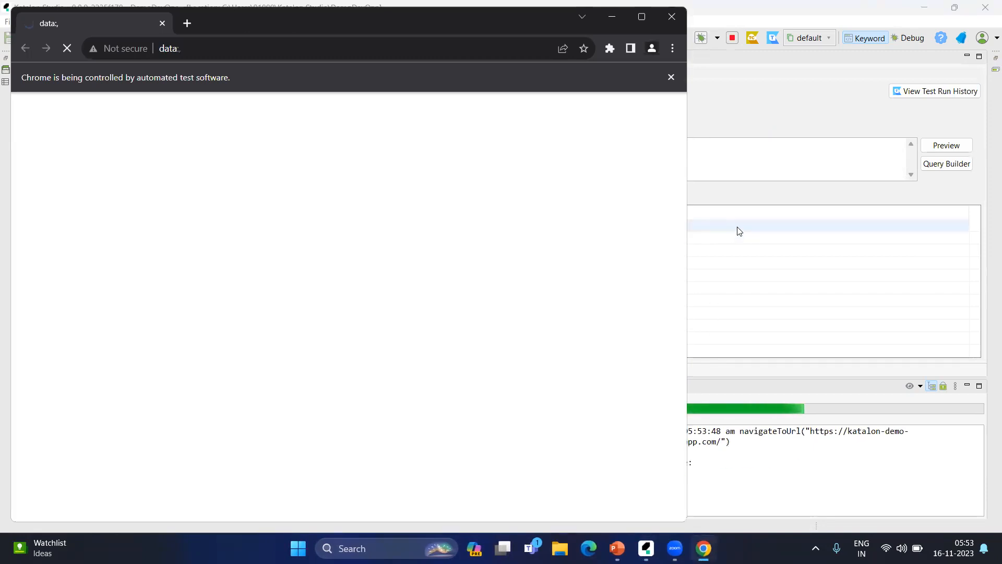
{"action": "left_click", "coordinate": [744, 192]}
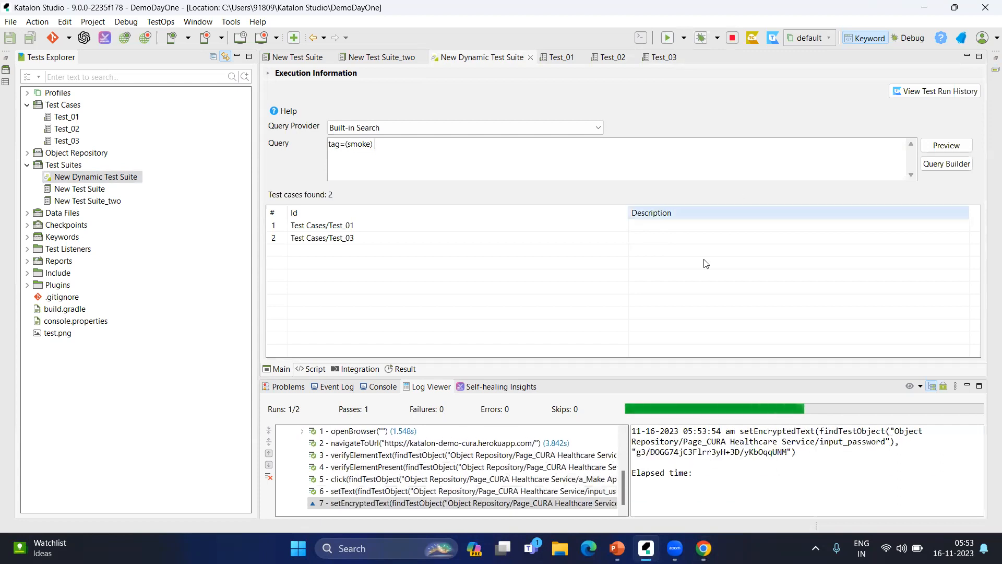
Open the execution report 20231116_055051 of New Test Suite from the Reports folder
{"action": "left_click", "coordinate": [28, 262]}
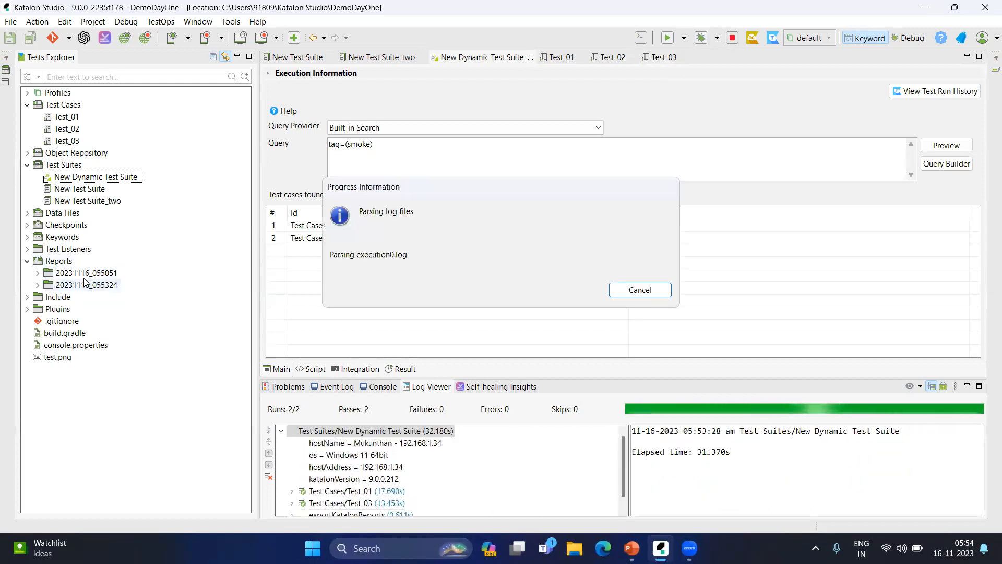
{"action": "left_click", "coordinate": [37, 273]}
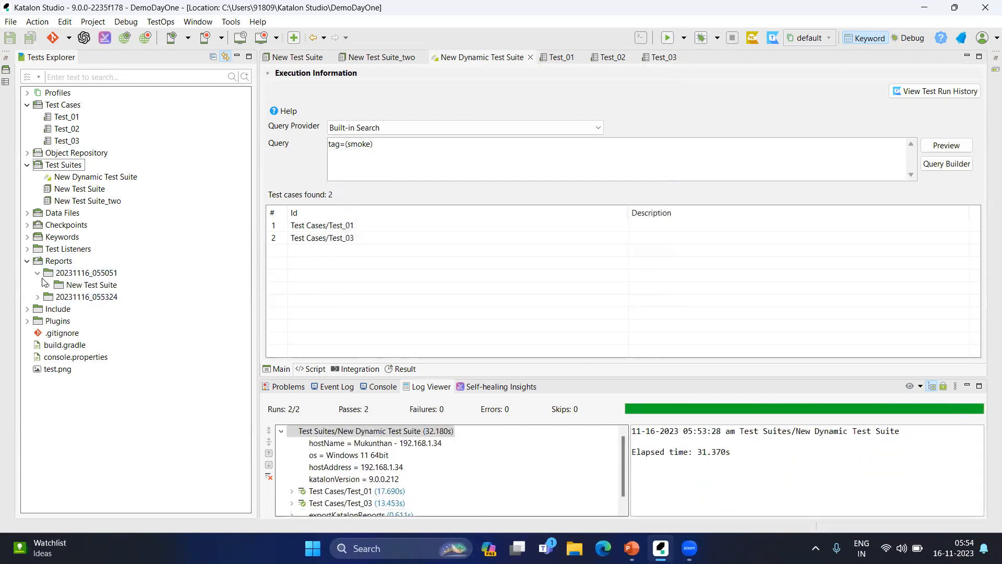
{"action": "left_click", "coordinate": [47, 285]}
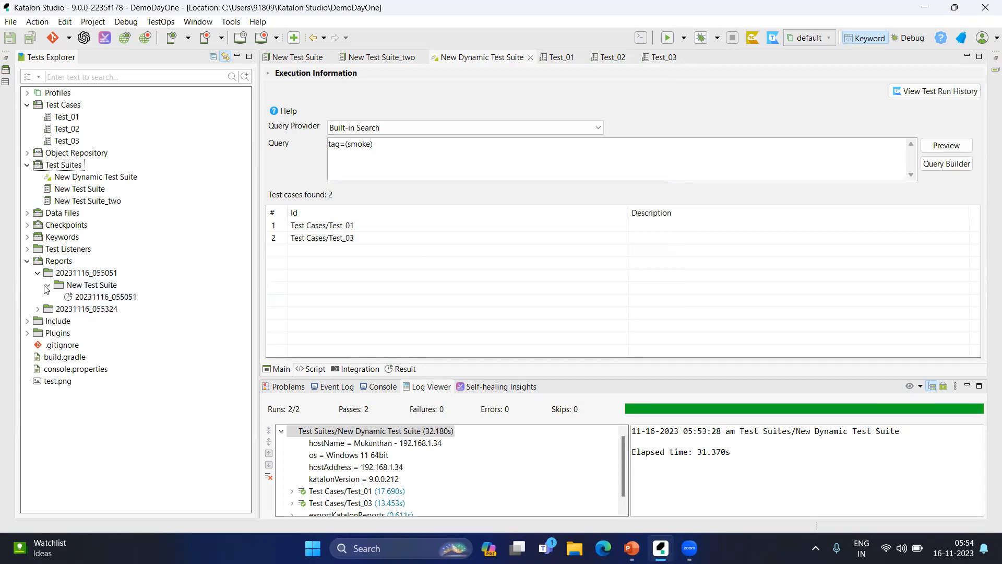
{"action": "double_click", "coordinate": [92, 298]}
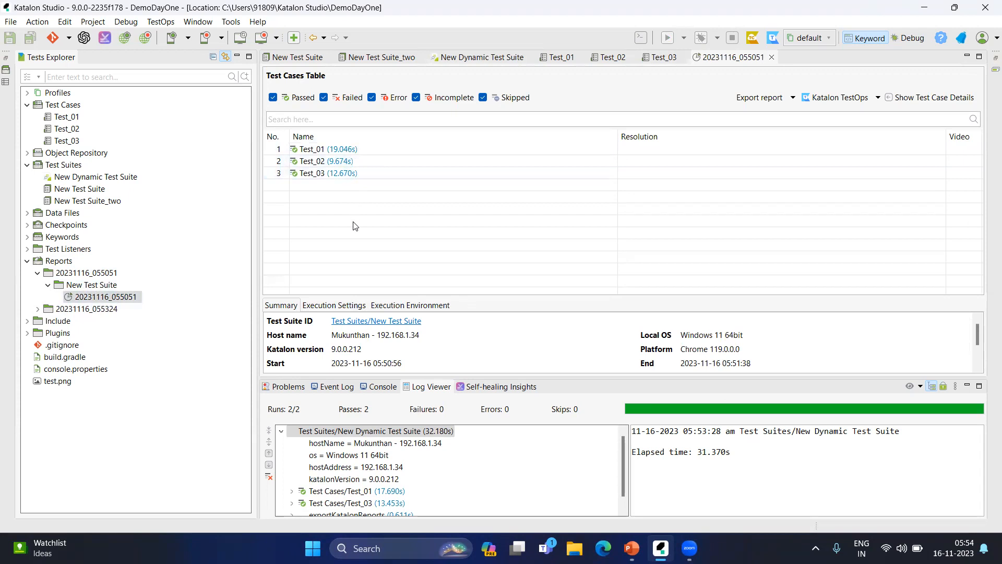
Examine the report's execution settings and environment, and try hiding and reshowing the passed test cases
{"action": "left_click", "coordinate": [334, 307]}
{"action": "left_click", "coordinate": [392, 308]}
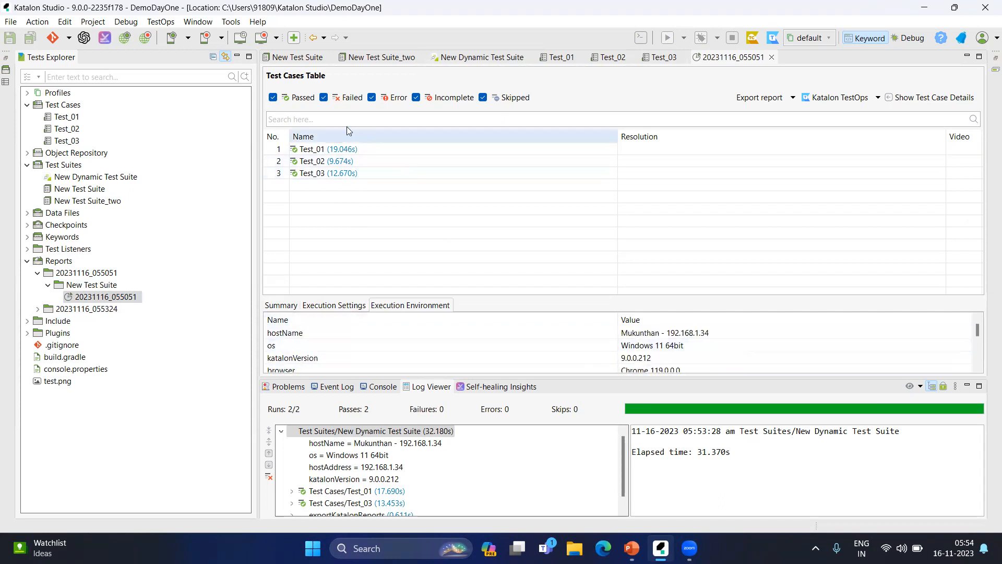
{"action": "left_click", "coordinate": [273, 98]}
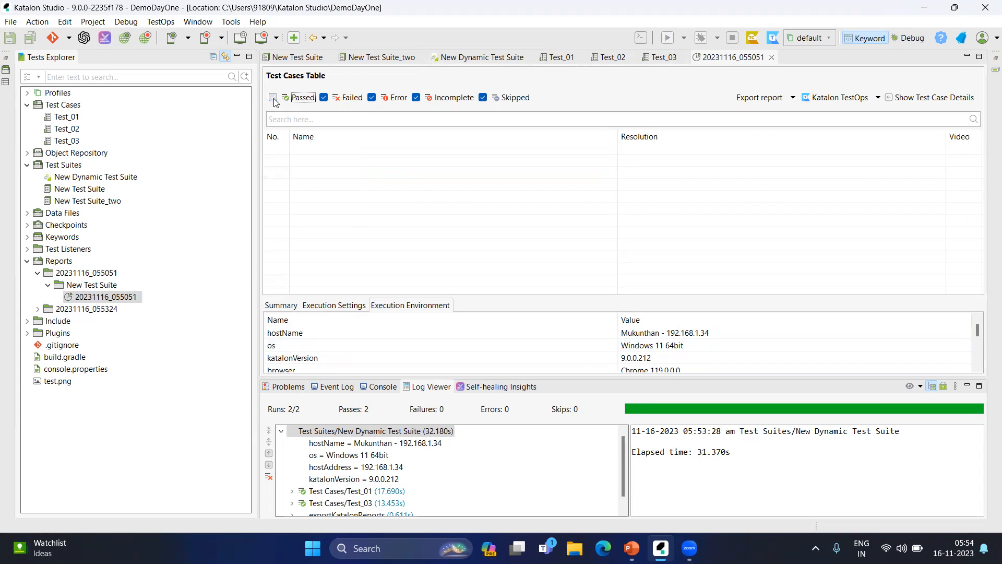
{"action": "left_click", "coordinate": [273, 99]}
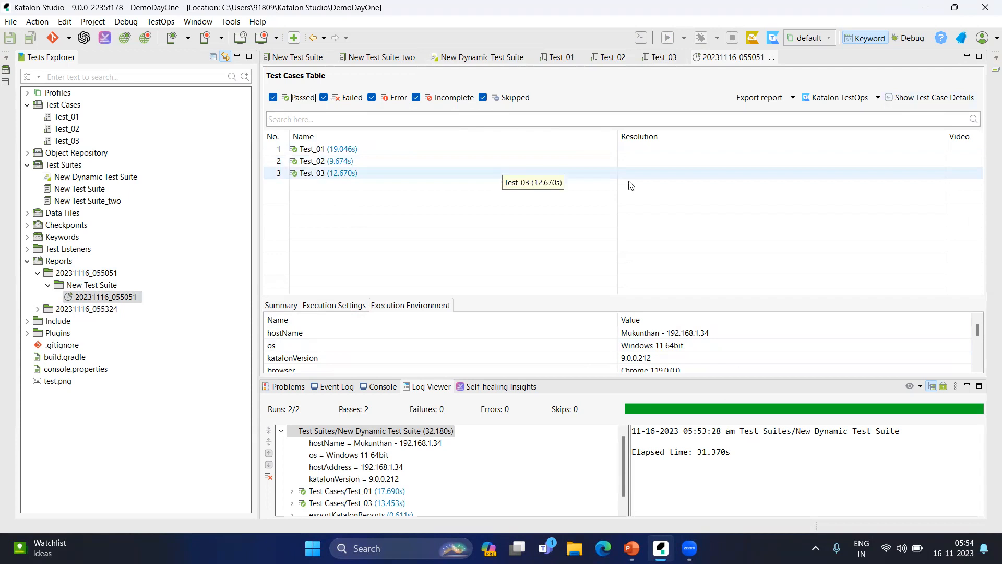
Show the test case details in the report and examine Test_01's callTestCase and takeFullPageScreenshot log entries
{"action": "left_click", "coordinate": [916, 98]}
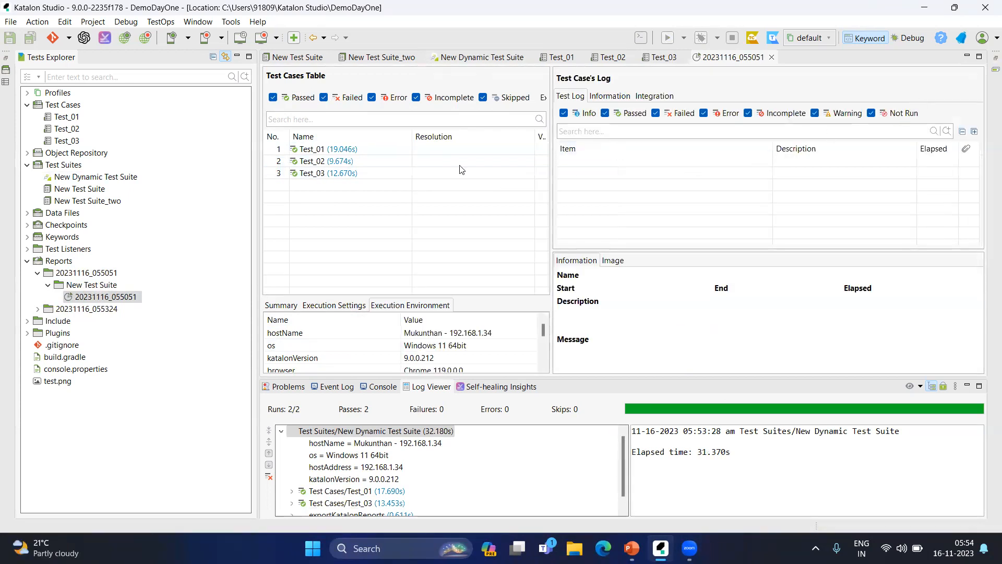
{"action": "left_click", "coordinate": [361, 149]}
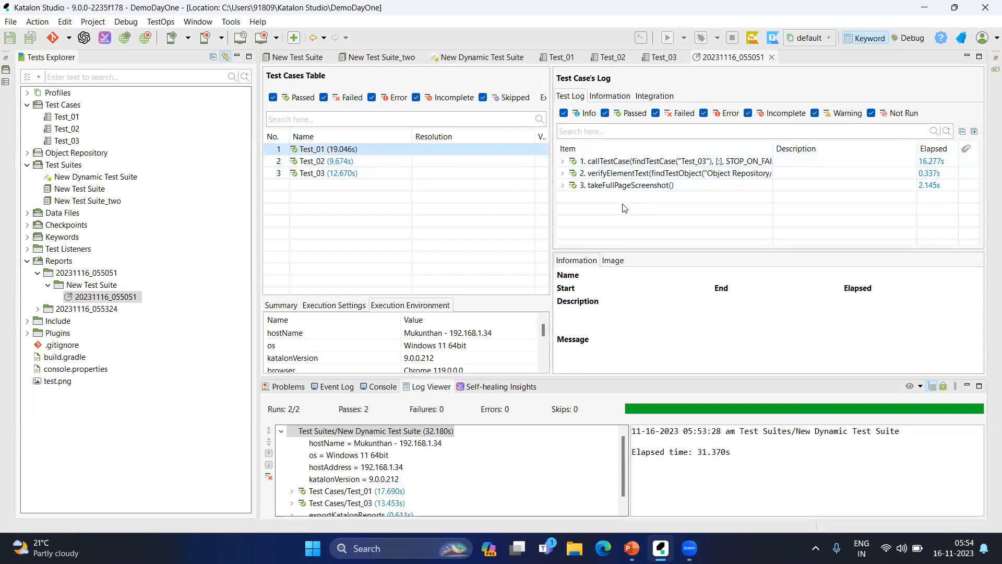
{"action": "left_click", "coordinate": [633, 163]}
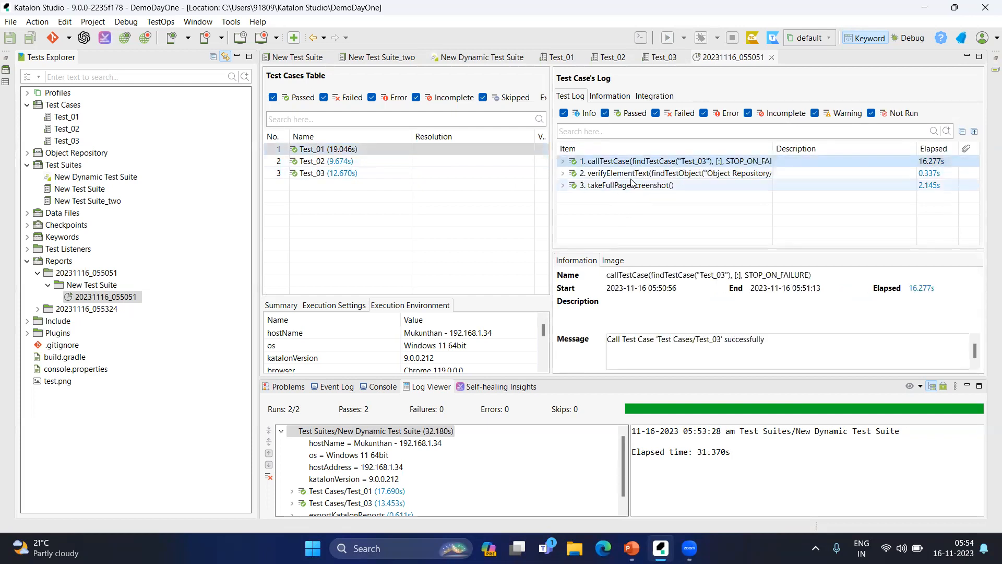
{"action": "left_click", "coordinate": [633, 186]}
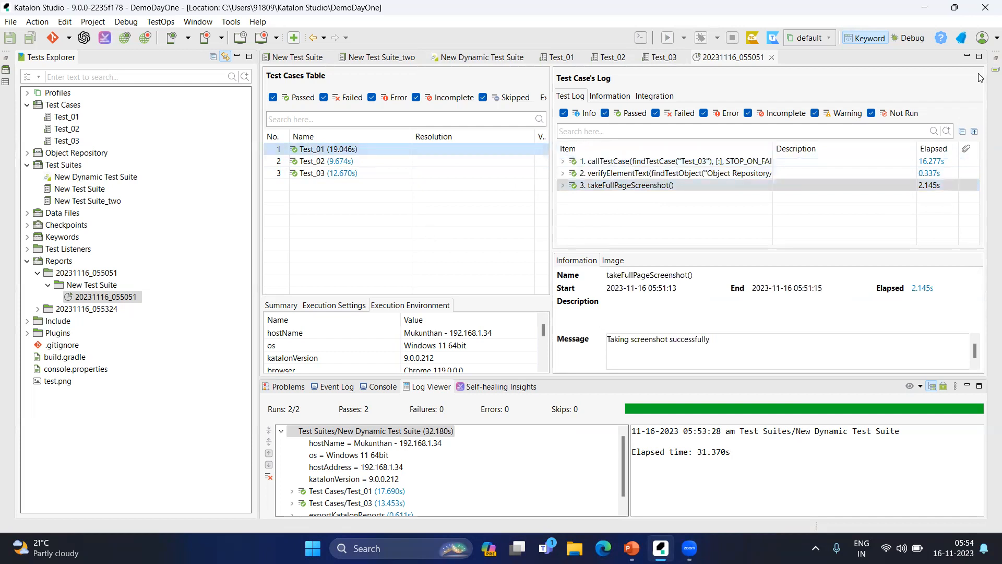